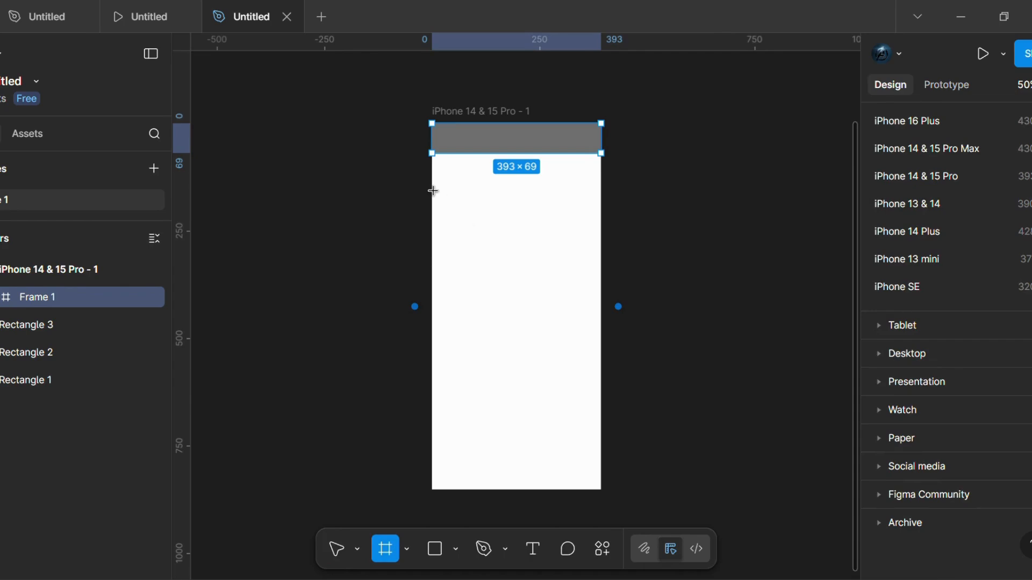
Draw a frame of about 393 × 237 on the phone screen below the grey header and move it onto the empty canvas beside the phone.
drag(433, 185, 602, 288)
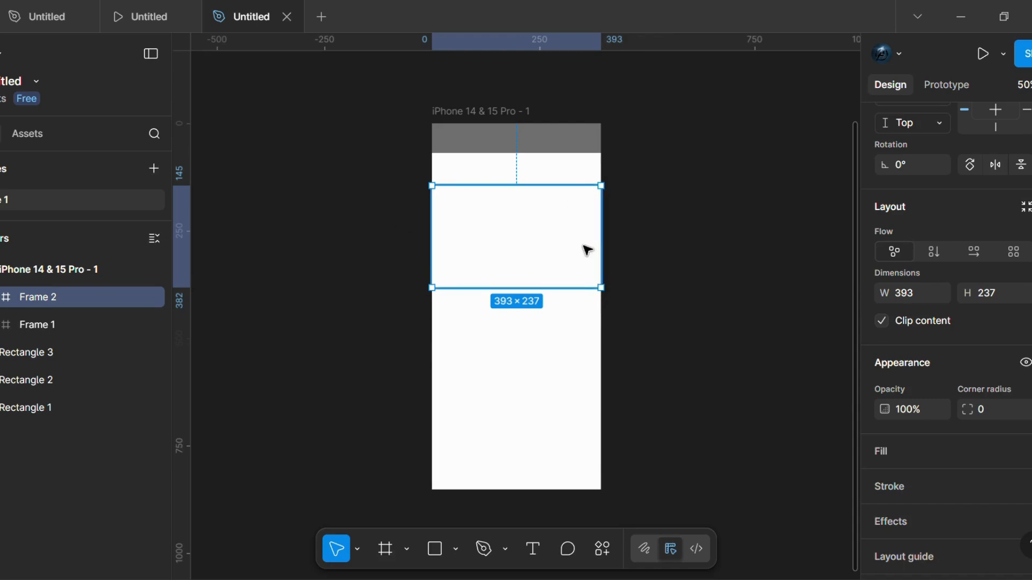
drag(511, 243, 760, 267)
scroll(759, 267, right, 3)
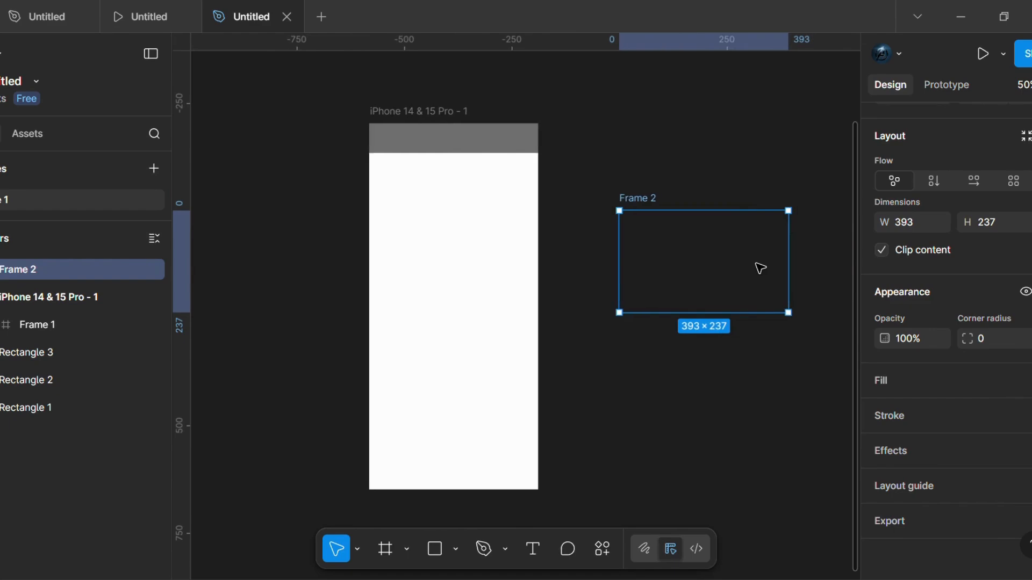
Fill the new frame with B83E3E sampled from the red swatch and move the frame closer to the phone screen.
click(887, 379)
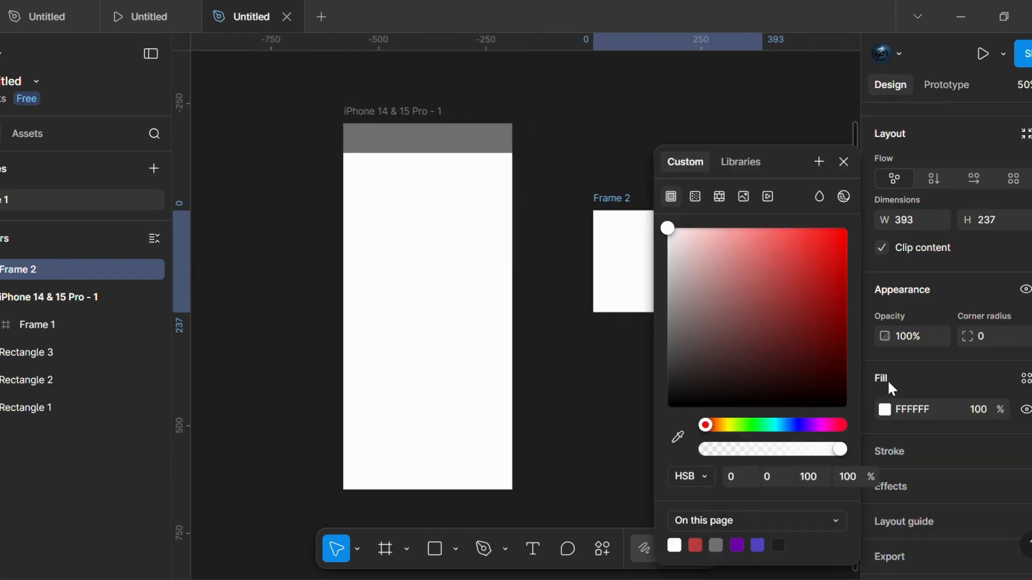
click(677, 441)
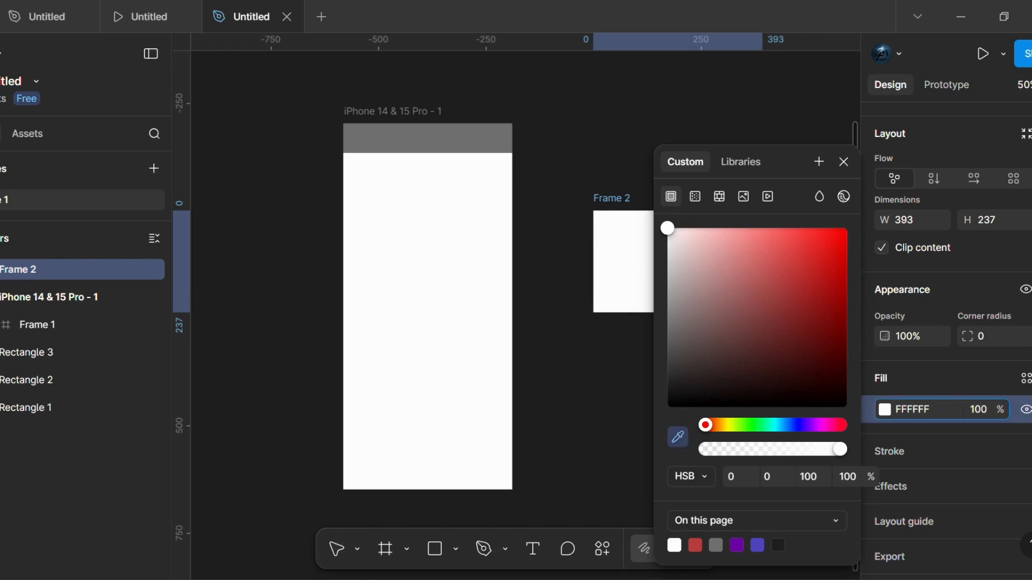
scroll(521, 172, up, 5)
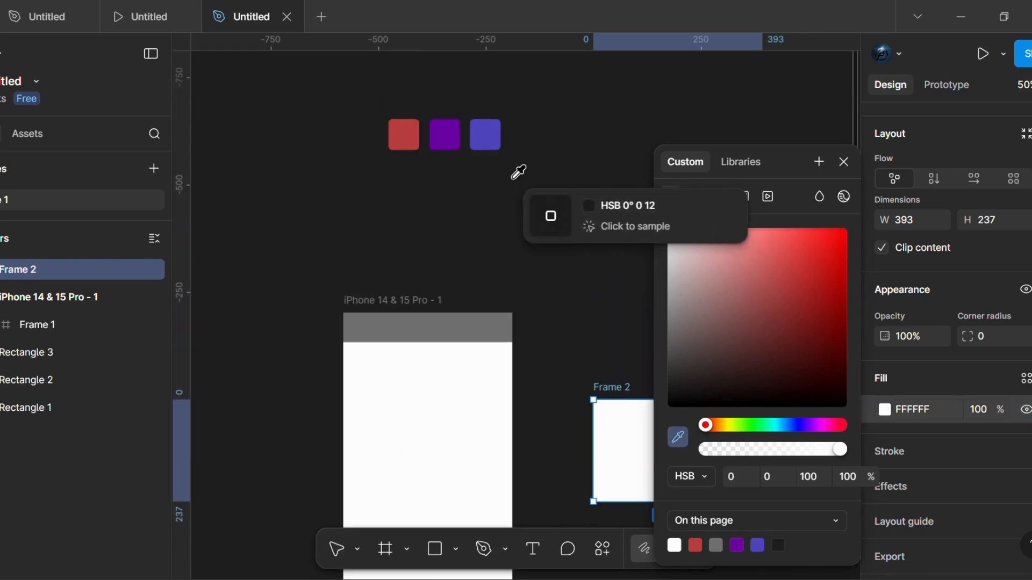
click(403, 132)
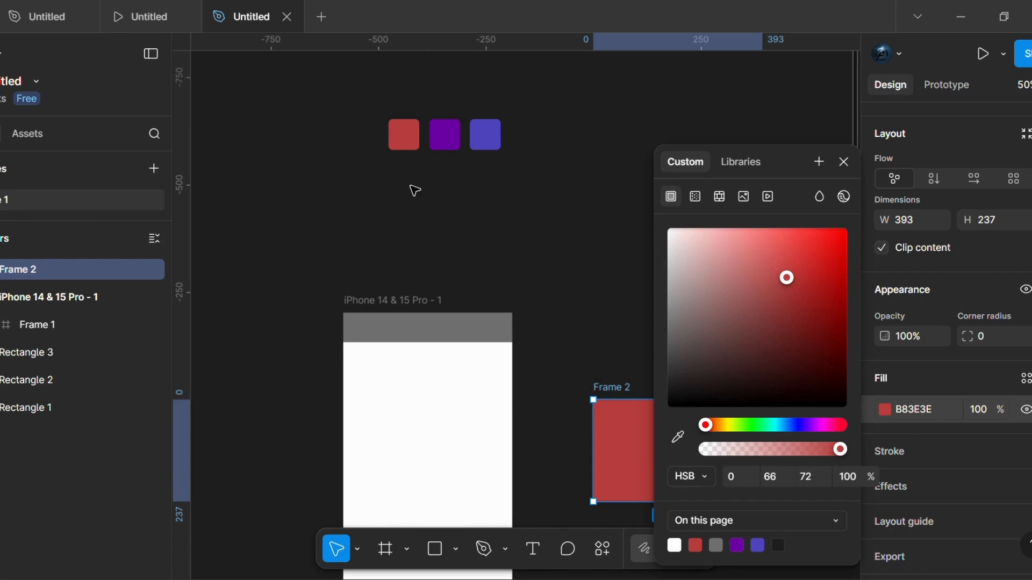
scroll(523, 183, right, 3)
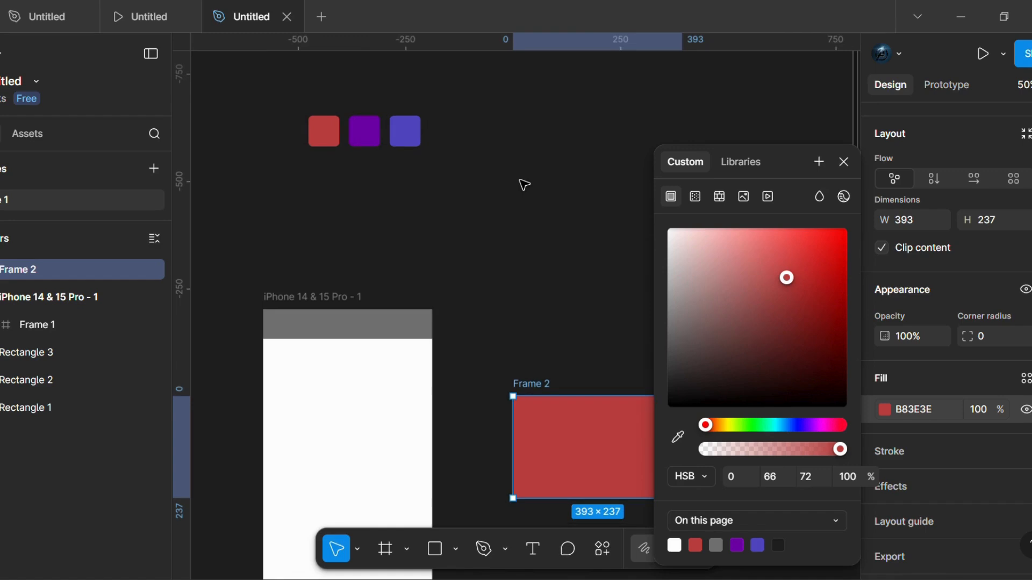
scroll(524, 184, down, 2)
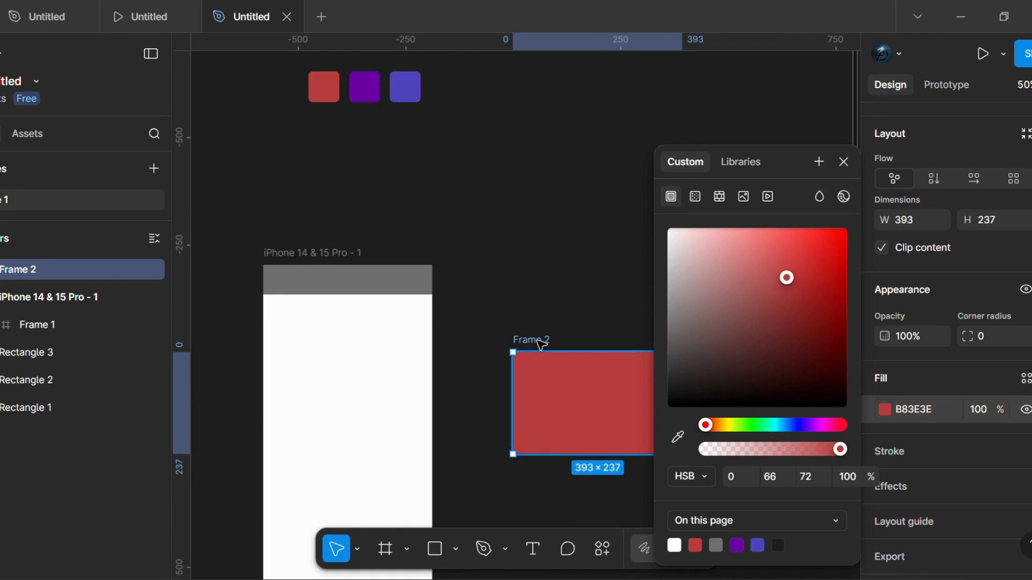
drag(520, 322, 470, 258)
Draw a circle below the red frame and set its dimensions to 30 × 30.
click(455, 549)
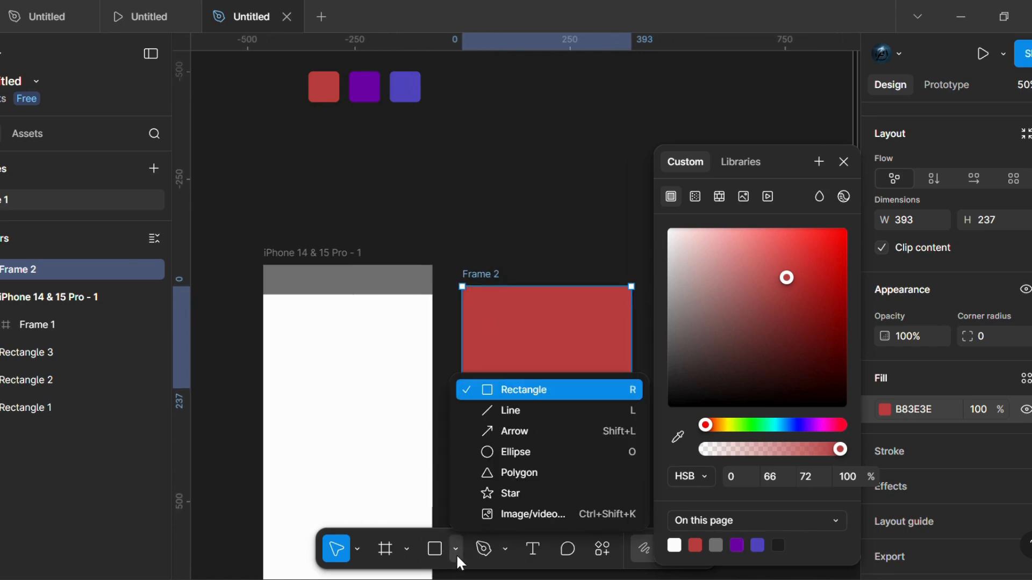
click(538, 454)
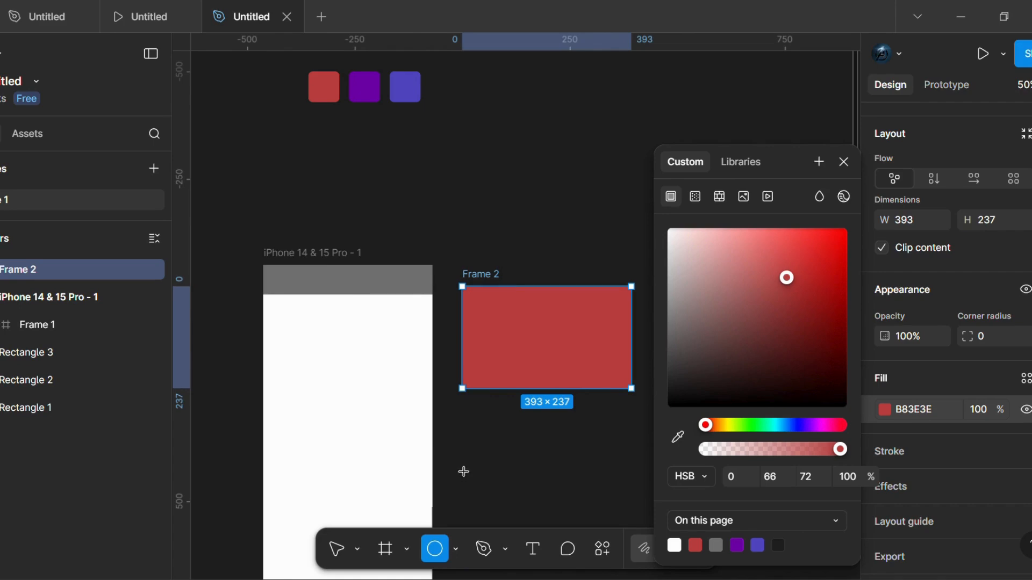
drag(463, 434, 485, 455)
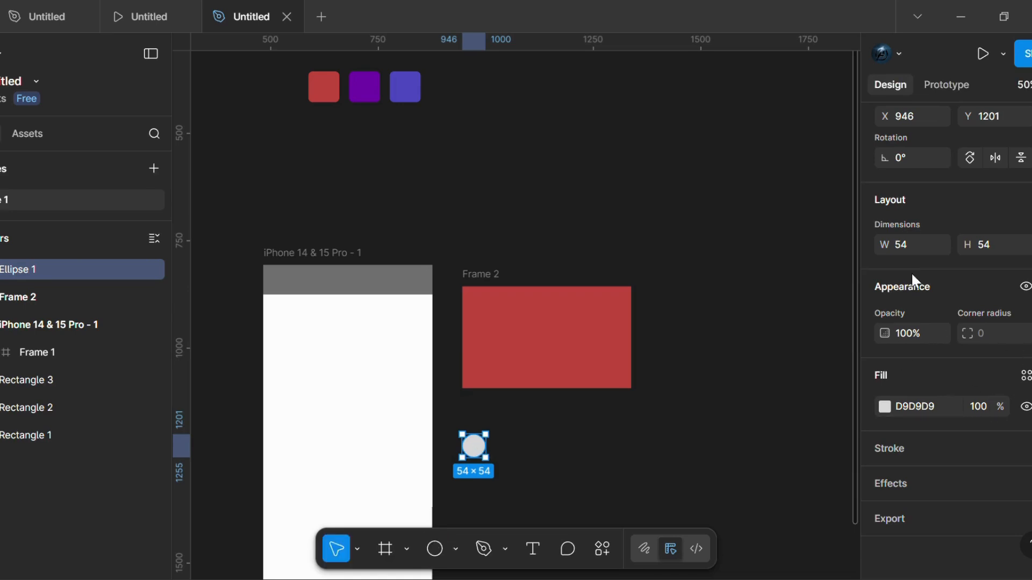
click(906, 245)
text(30)
click(990, 244)
text(3)
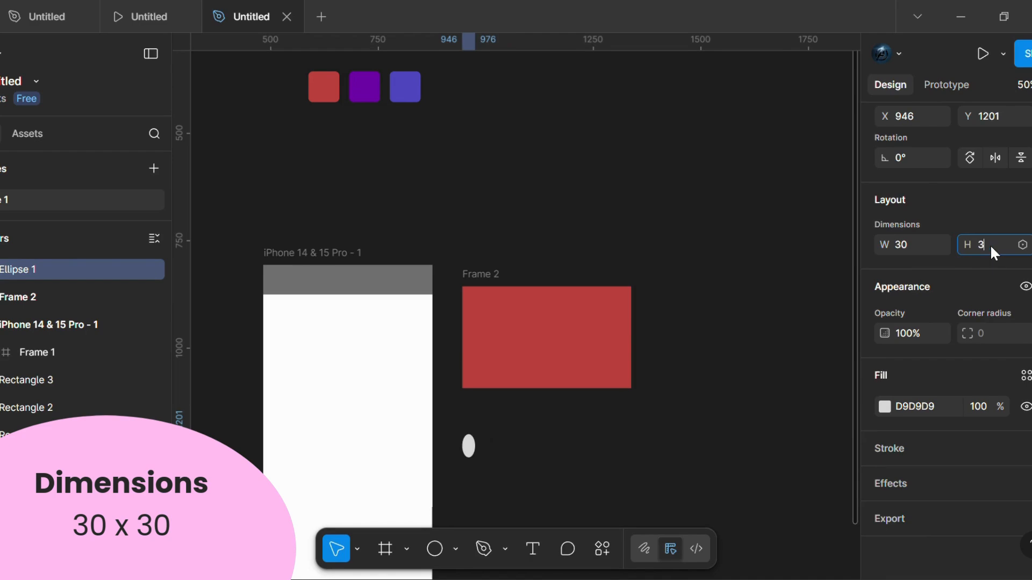
text(0)
key(Return)
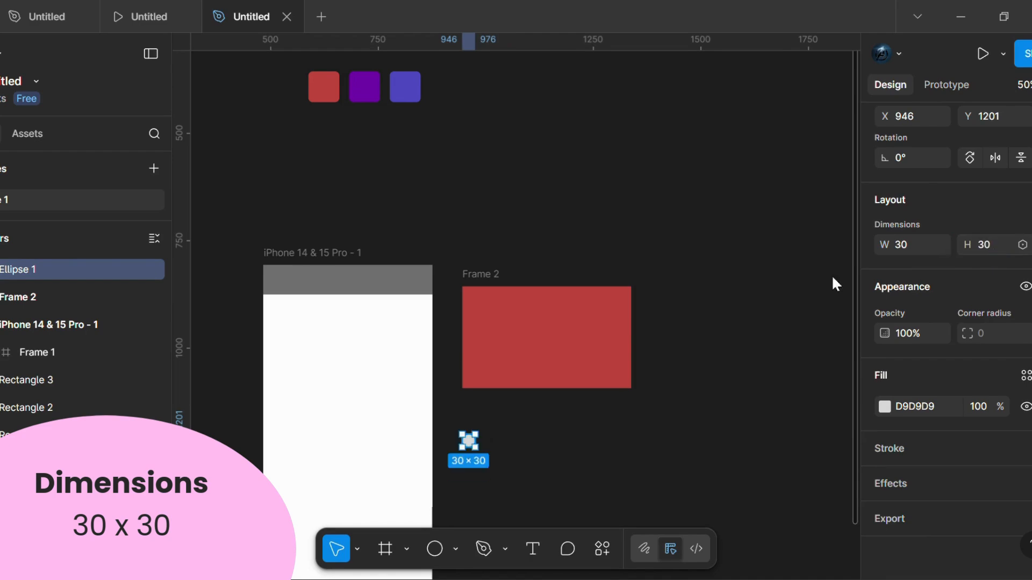
Wrap the circle in its own frame and move it inside the red frame near the left edge.
right_click(467, 443)
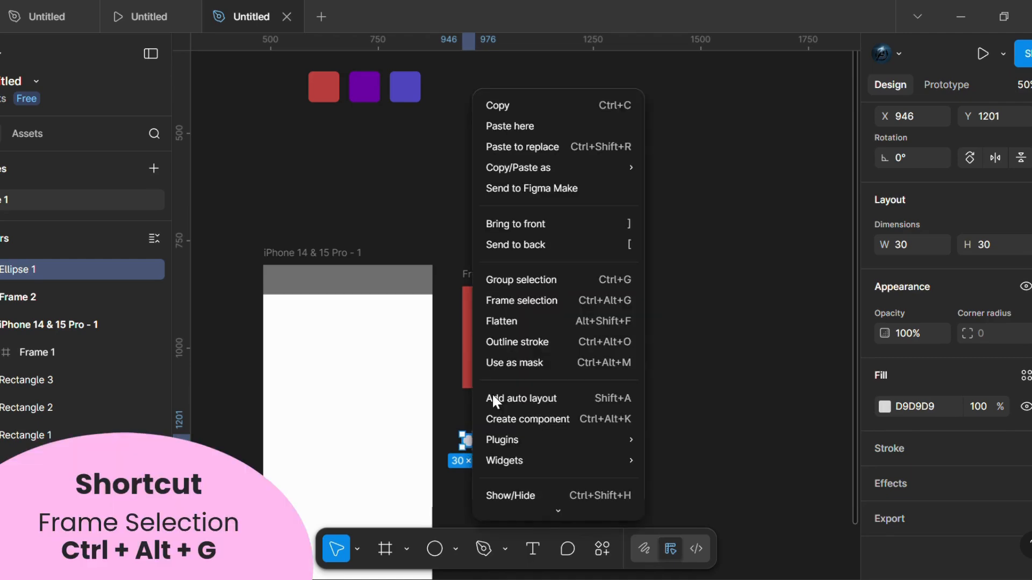
click(548, 302)
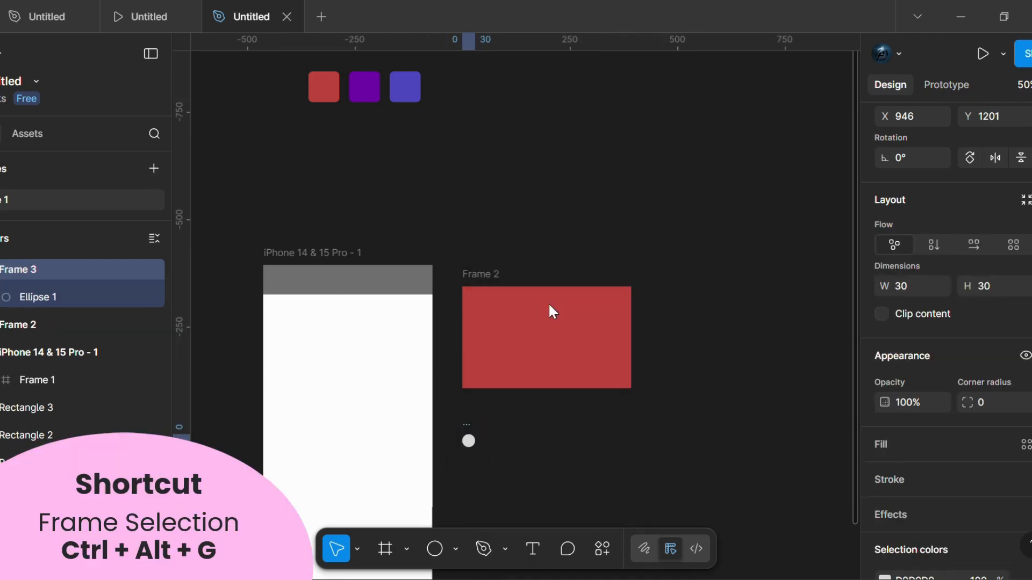
scroll(470, 449, up, 1)
scroll(470, 450, up, 2)
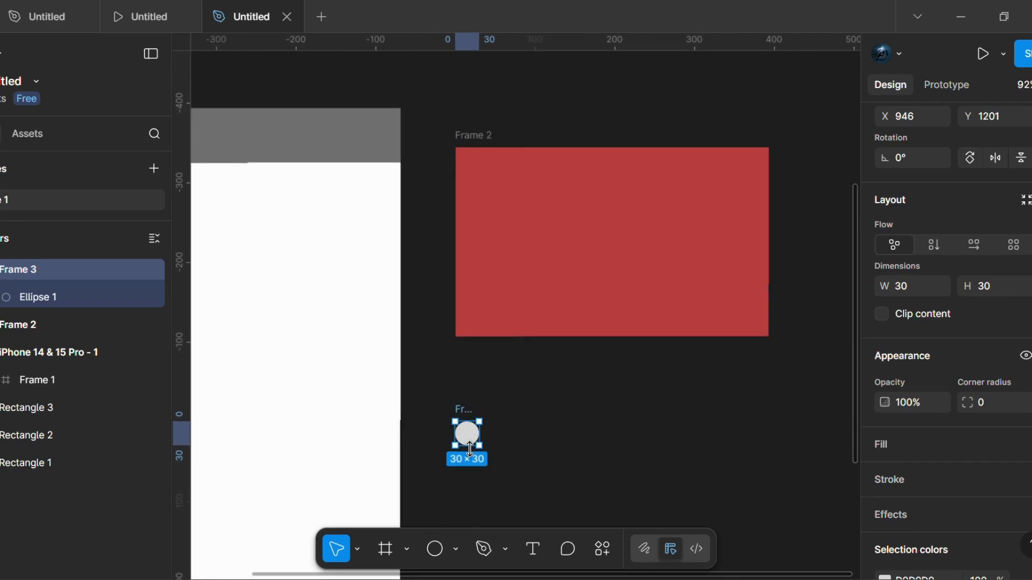
drag(472, 439, 486, 256)
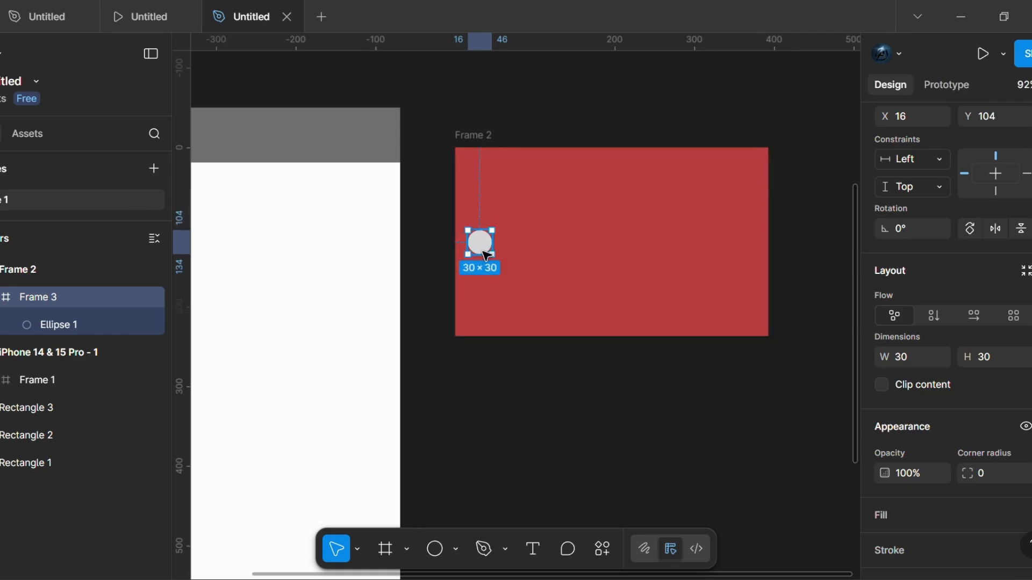
Centre the circle's frame vertically in the red frame and place a duplicate near the right edge at X 345.
scroll(988, 167, up, 3)
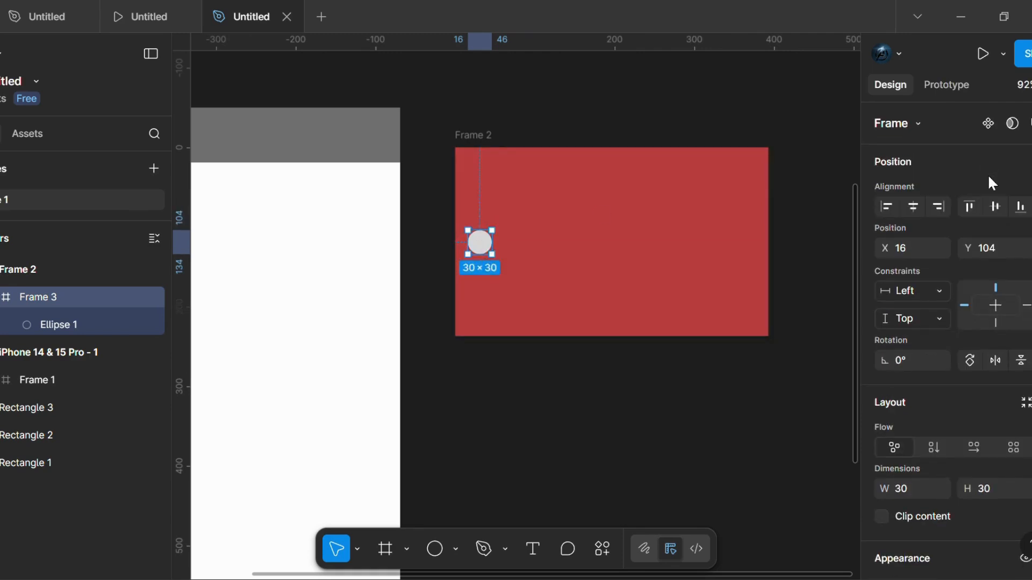
click(995, 210)
drag(479, 244, 742, 242)
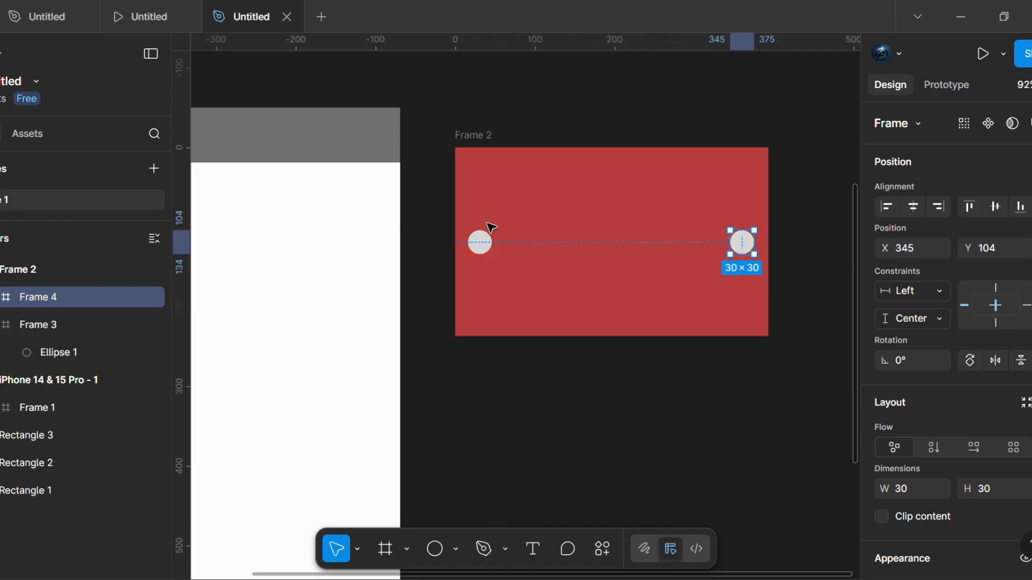
Nudge the left circle's frame 2 px to the right to X 18.
click(480, 251)
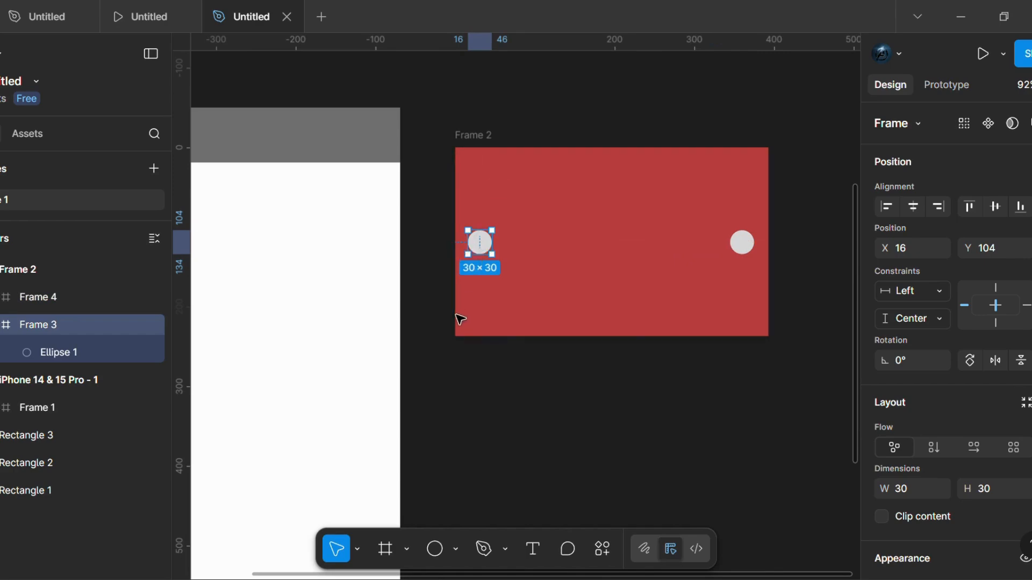
key(Right)
key(Right)
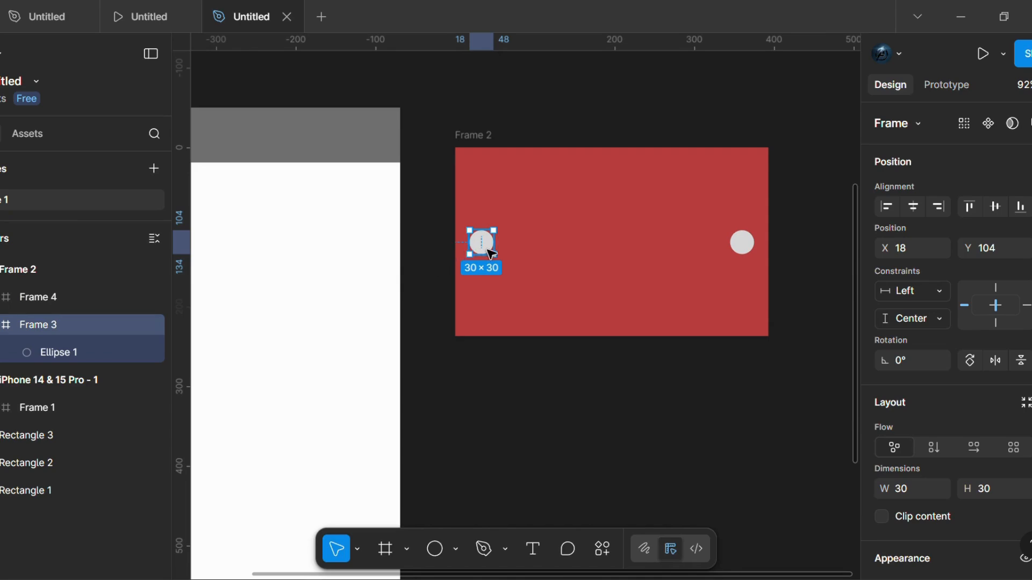
scroll(589, 292, down, 2)
click(507, 322)
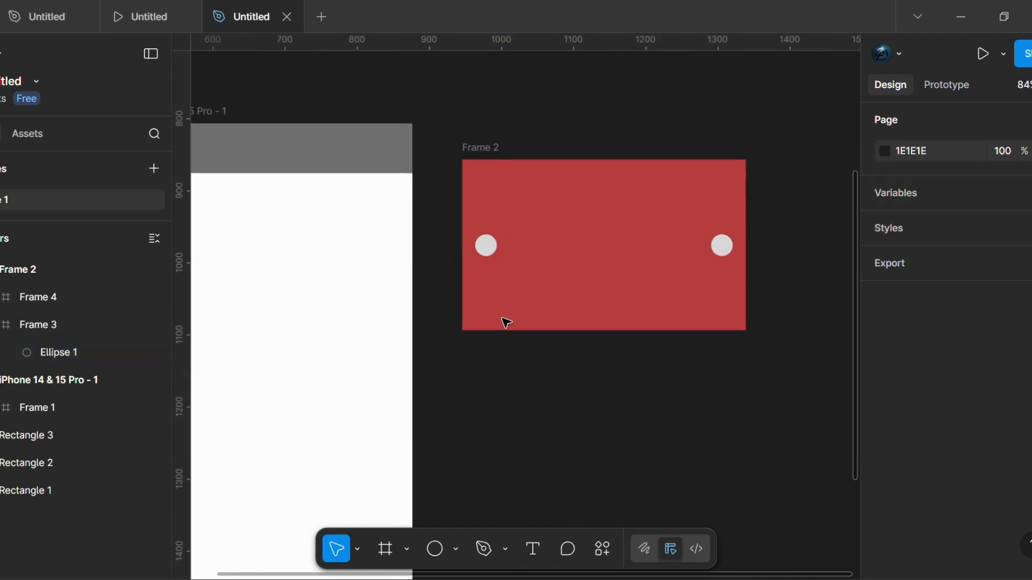
Duplicate the red frame with its circles twice, stacking both copies directly below the original.
click(498, 149)
drag(499, 148, 497, 337)
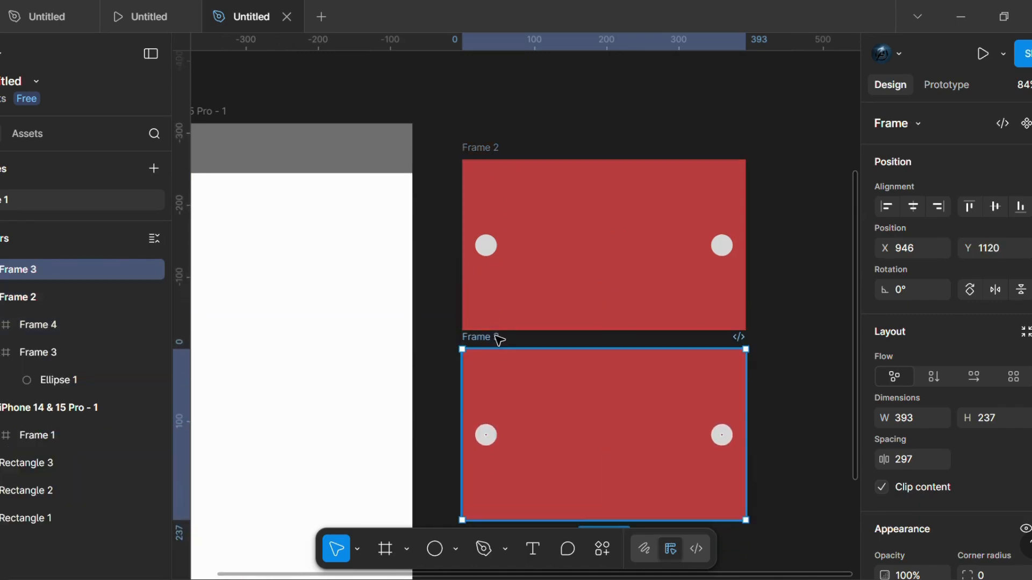
scroll(499, 317, down, 3)
drag(495, 244, 490, 433)
scroll(491, 433, down, 3)
Fill the middle copy with purple 6D00A3 sampled from the purple swatch.
click(480, 139)
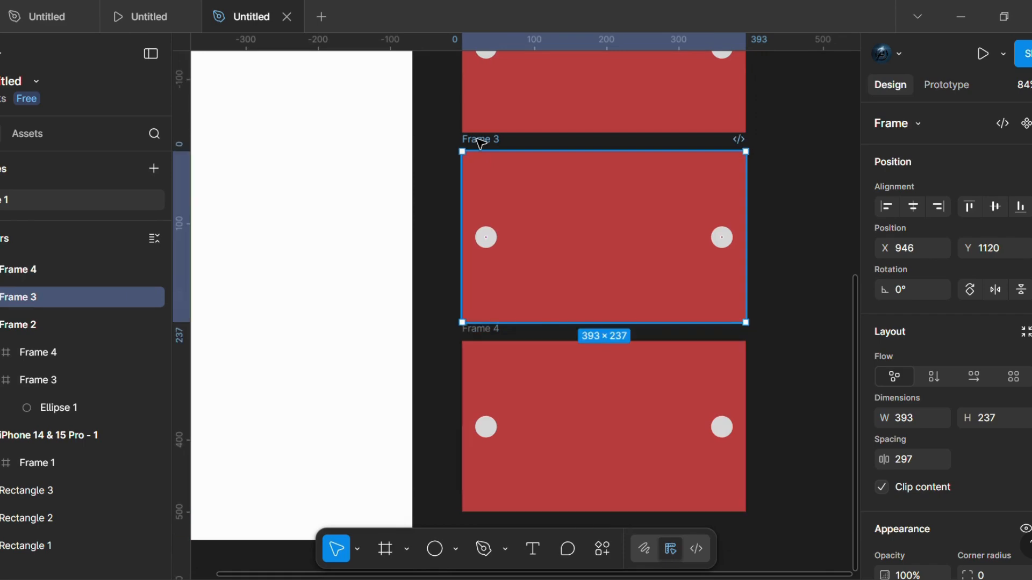
scroll(948, 380, down, 5)
click(884, 385)
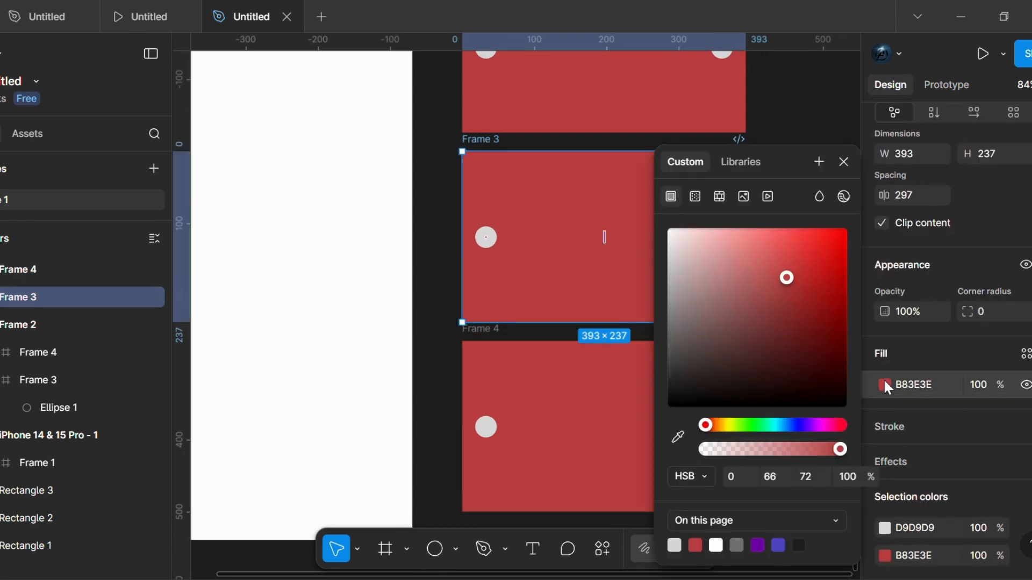
click(679, 437)
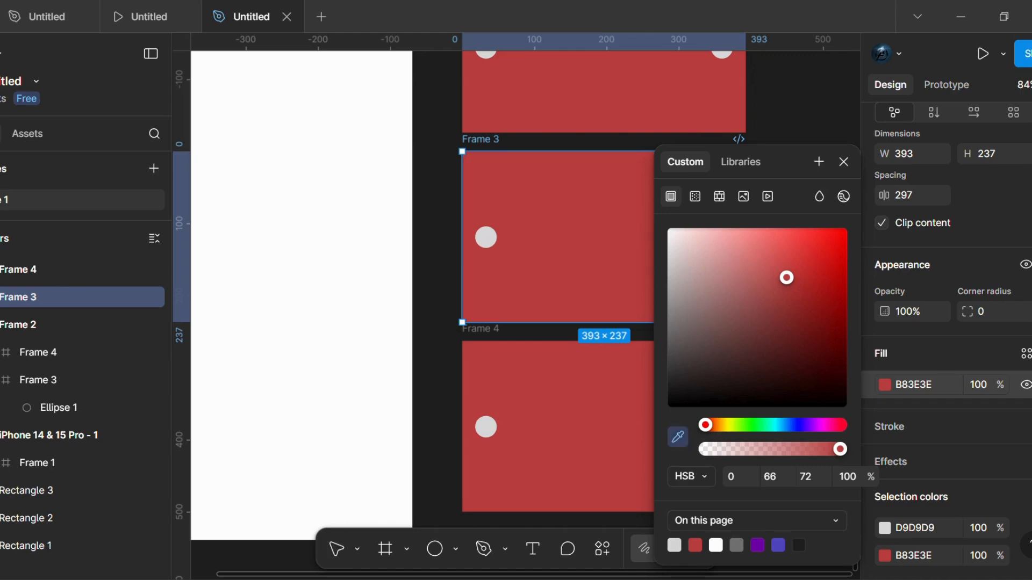
scroll(350, 302, down, 5)
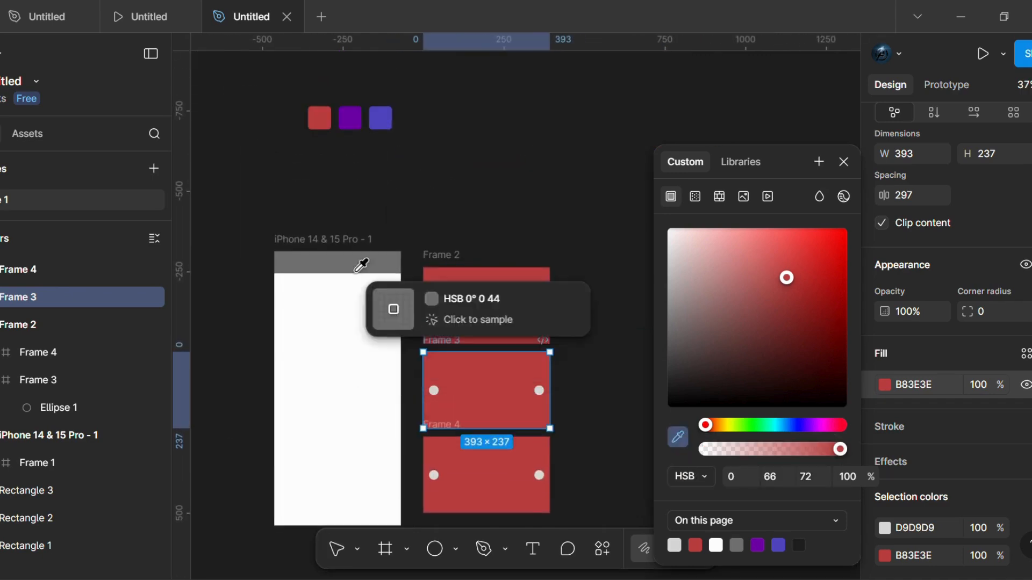
click(349, 117)
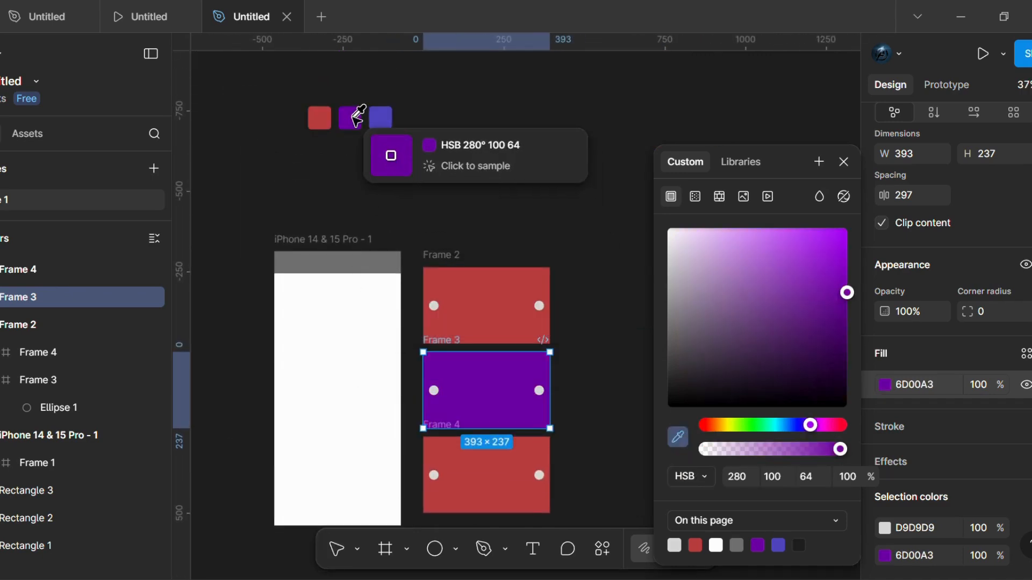
Fill the bottom copy with the page's blue colour 4F45BE.
click(441, 426)
click(885, 386)
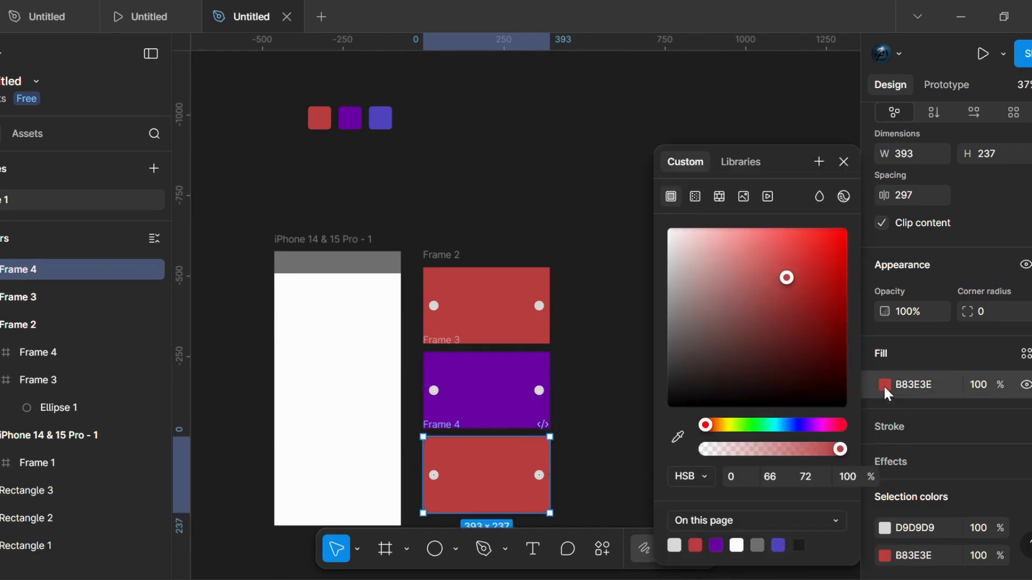
click(779, 545)
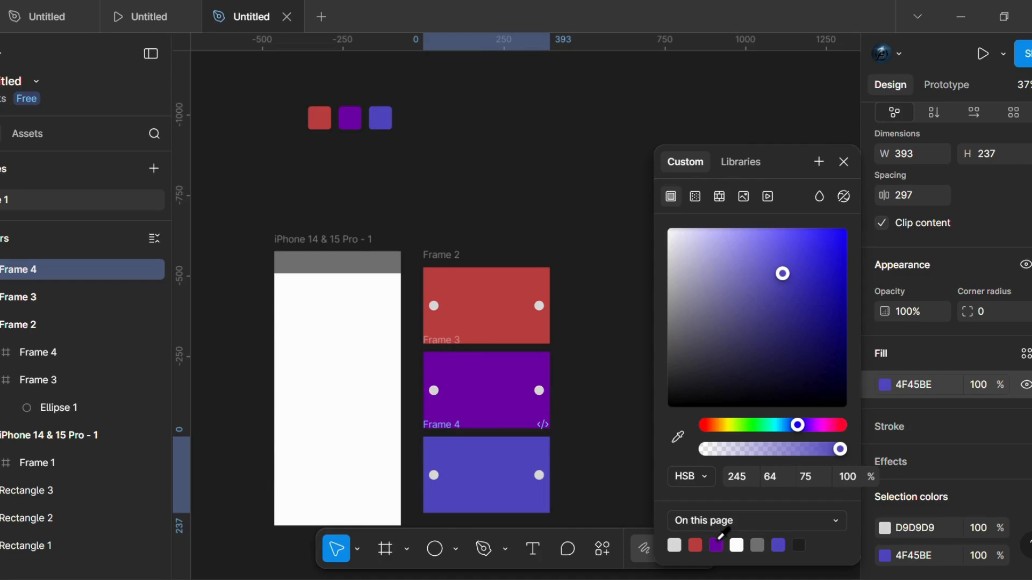
click(618, 470)
Arrange the purple and blue frames in a row to the right of the red frame, top-aligned at Y 857 with about 45 px gaps.
scroll(620, 470, down, 1)
scroll(619, 470, down, 1)
ctrl+scroll(619, 471, up, 1)
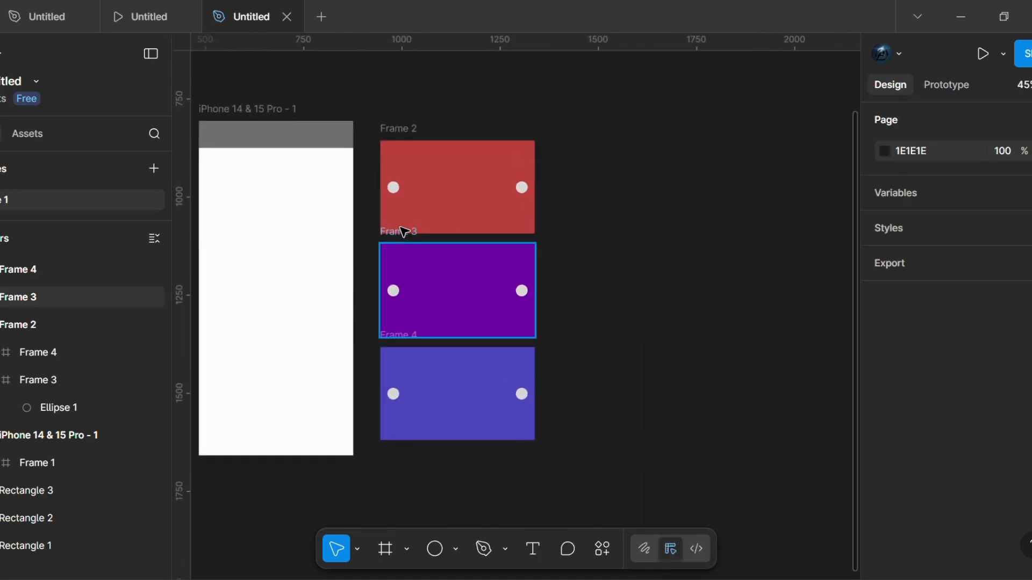
drag(400, 236, 571, 131)
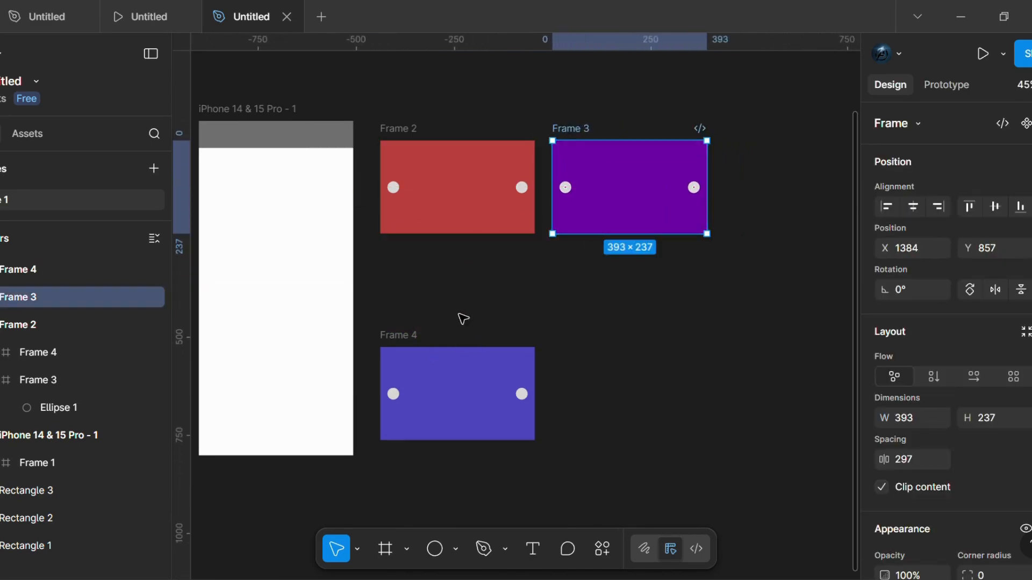
click(410, 337)
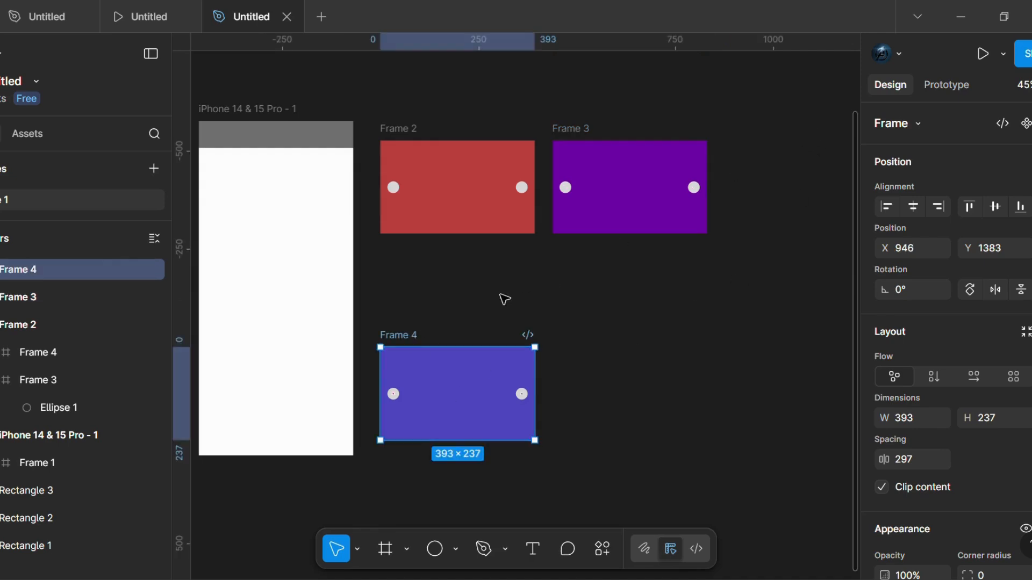
drag(428, 350, 748, 132)
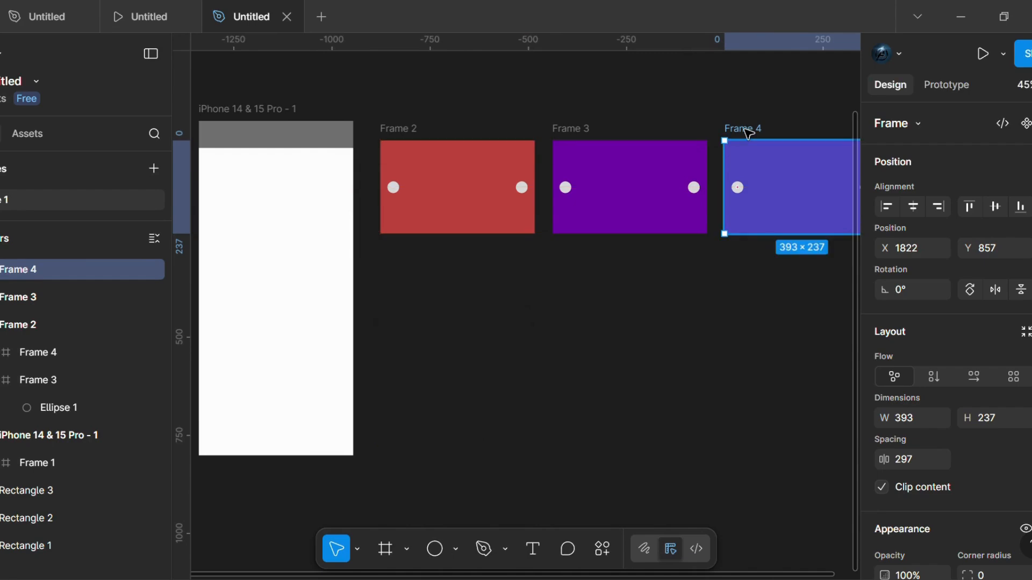
Wrap the red, purple and blue frames together in one new enclosing frame.
click(390, 322)
drag(379, 279, 794, 102)
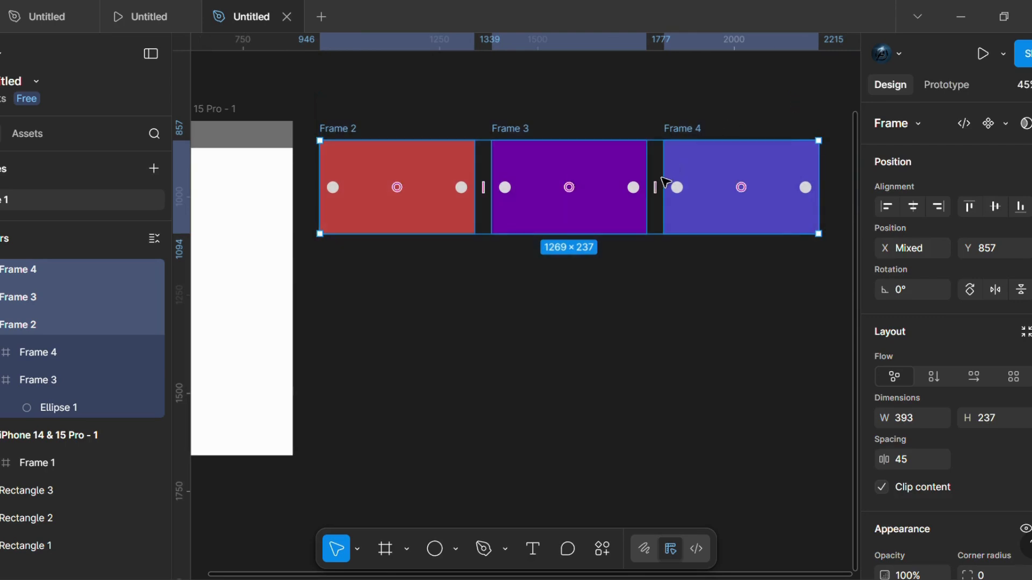
right_click(708, 228)
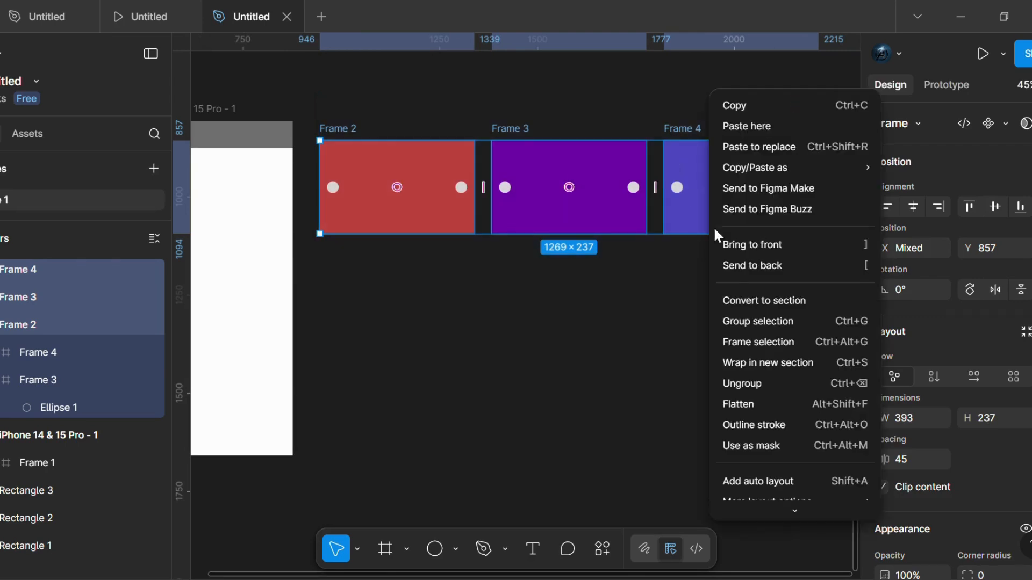
click(741, 348)
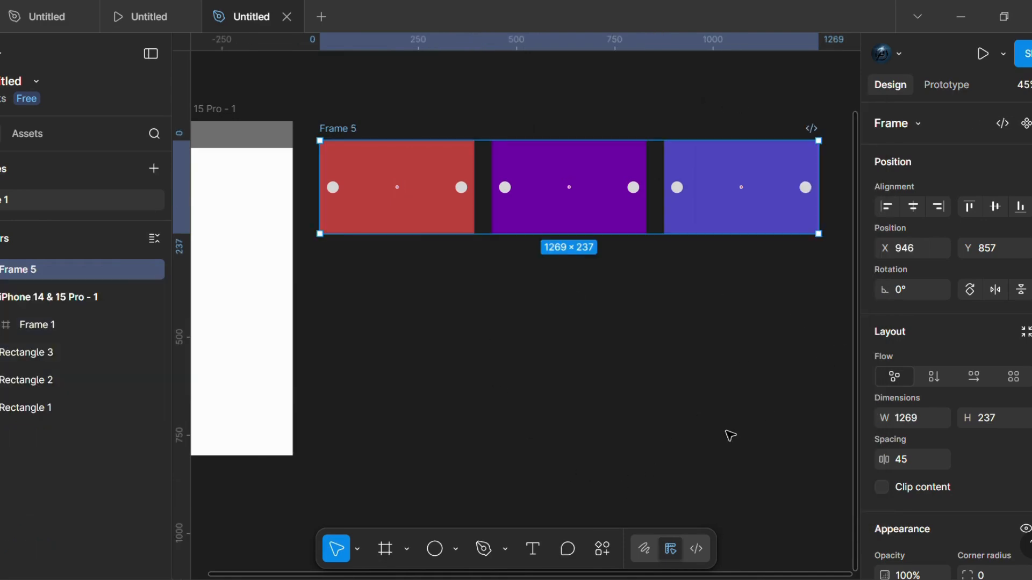
Turn on content clipping for the enclosing frame and narrow it to 393 px so only the red frame shows.
scroll(570, 456, left, 2)
scroll(570, 456, down, 2)
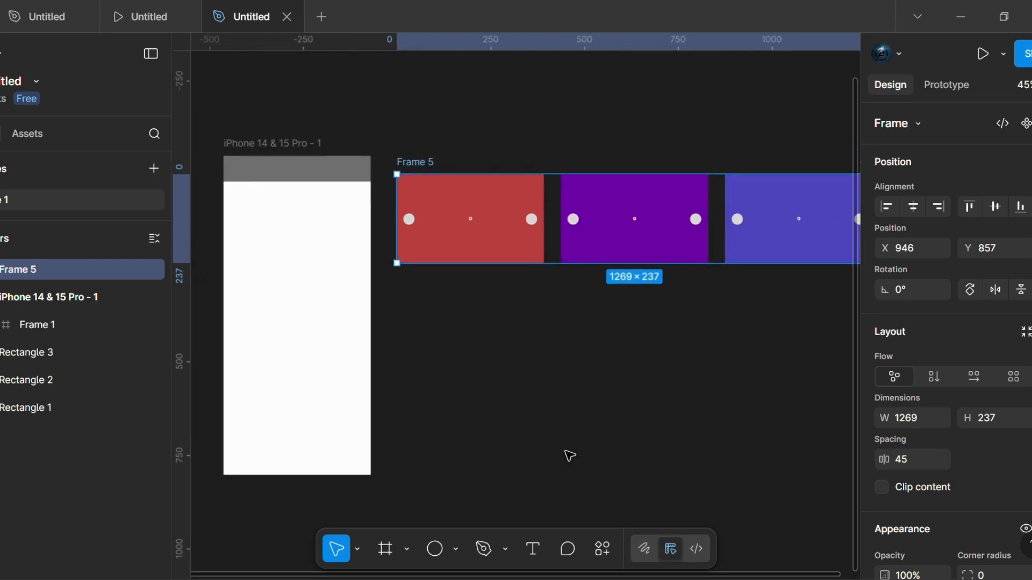
scroll(569, 456, right, 1)
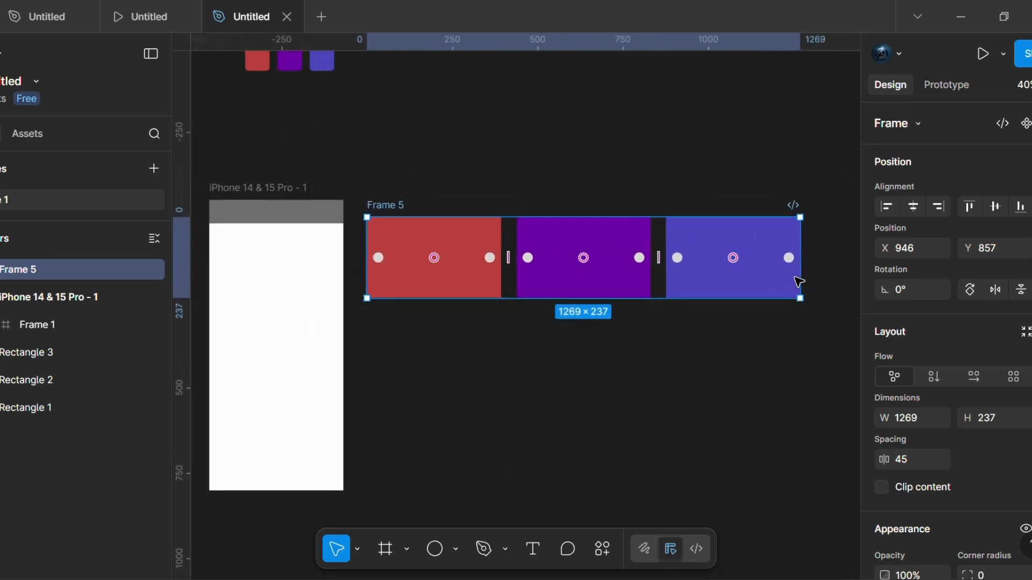
scroll(800, 280, left, 1)
scroll(801, 279, up, 1)
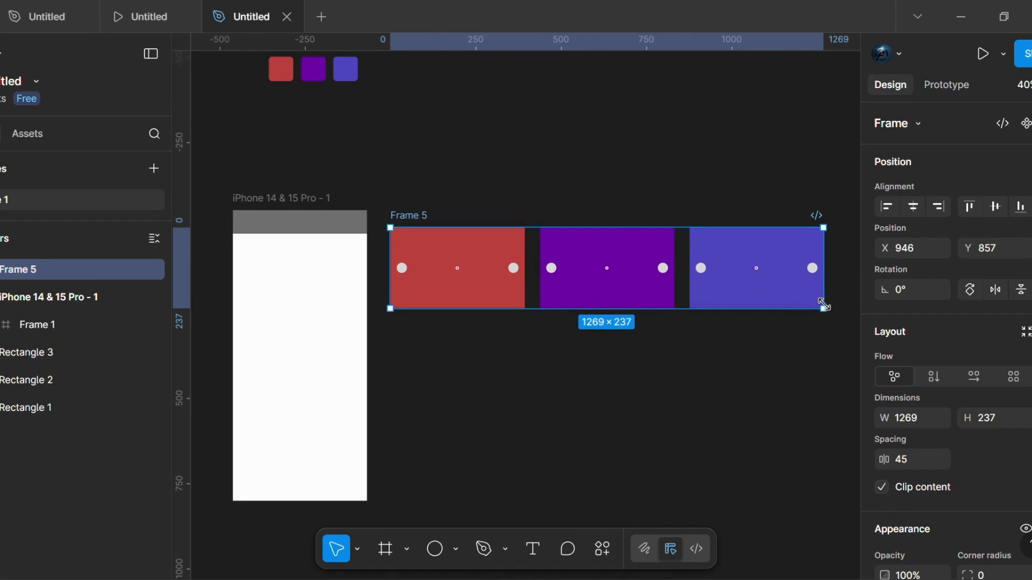
drag(828, 287, 524, 274)
Duplicate the clipped enclosing frame directly below the original at X 946, Y 1124.
scroll(527, 274, up, 5)
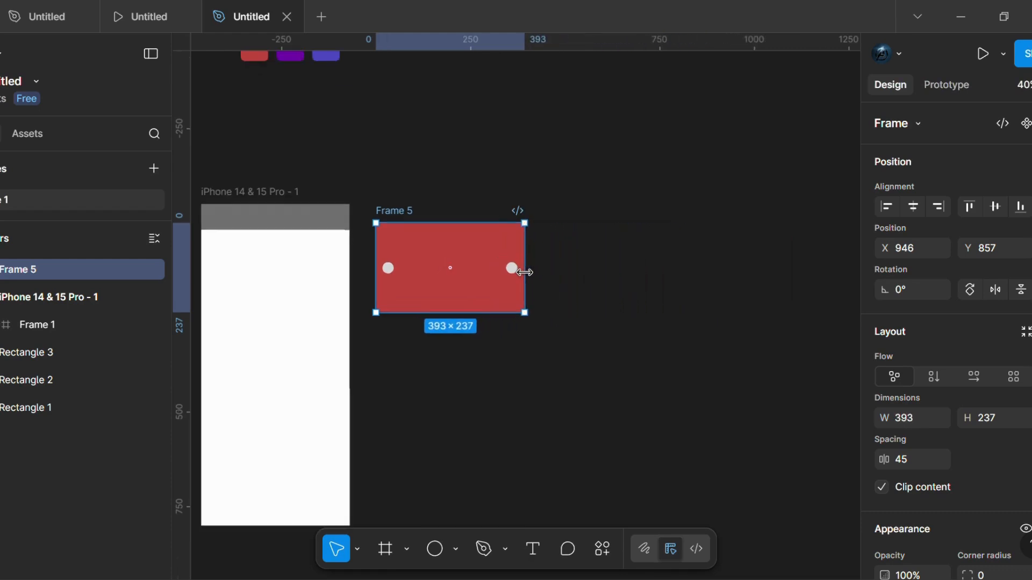
scroll(528, 277, up, 5)
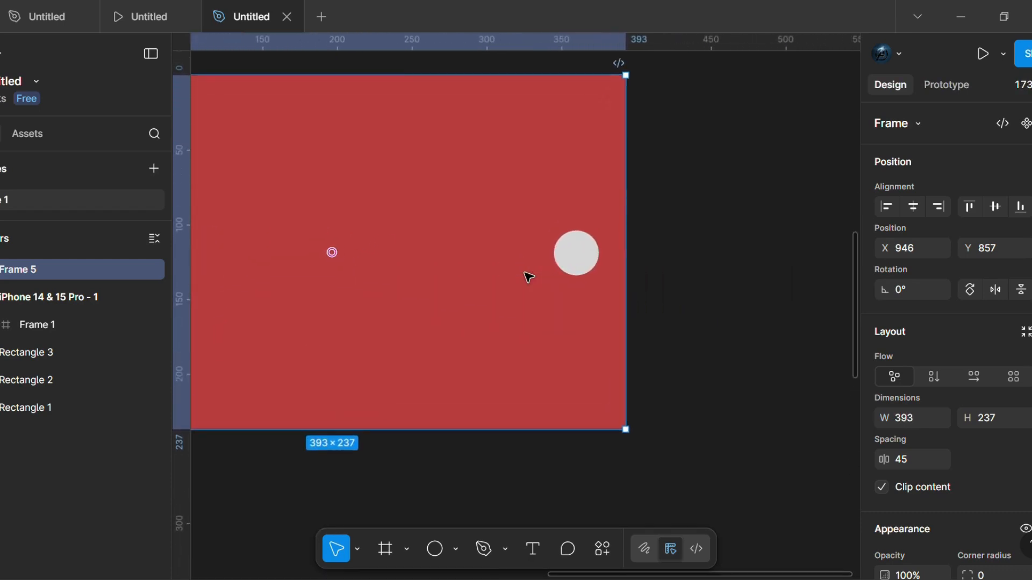
scroll(528, 277, down, 4)
scroll(528, 277, down, 3)
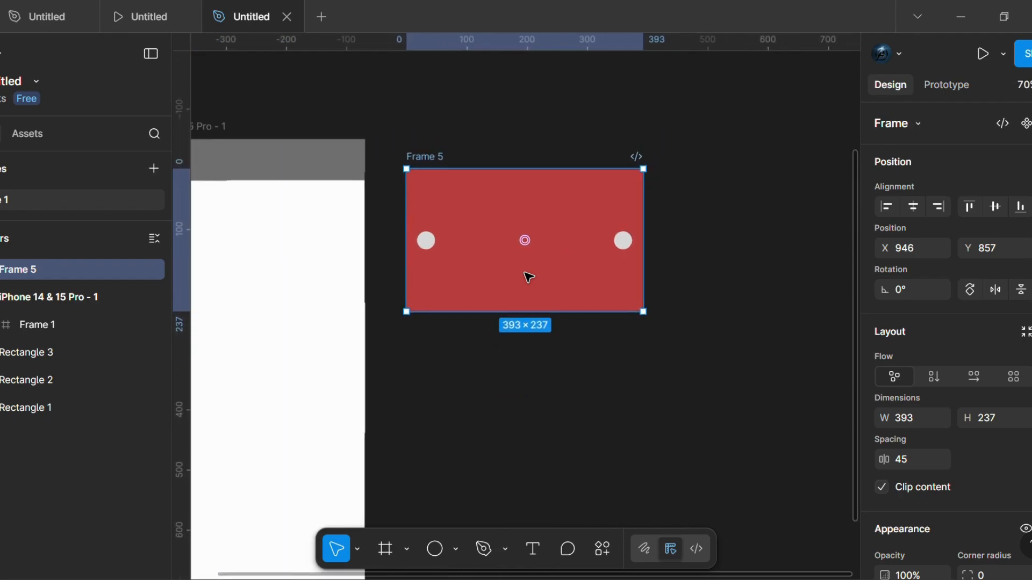
scroll(574, 306, left, 3)
scroll(574, 306, down, 1)
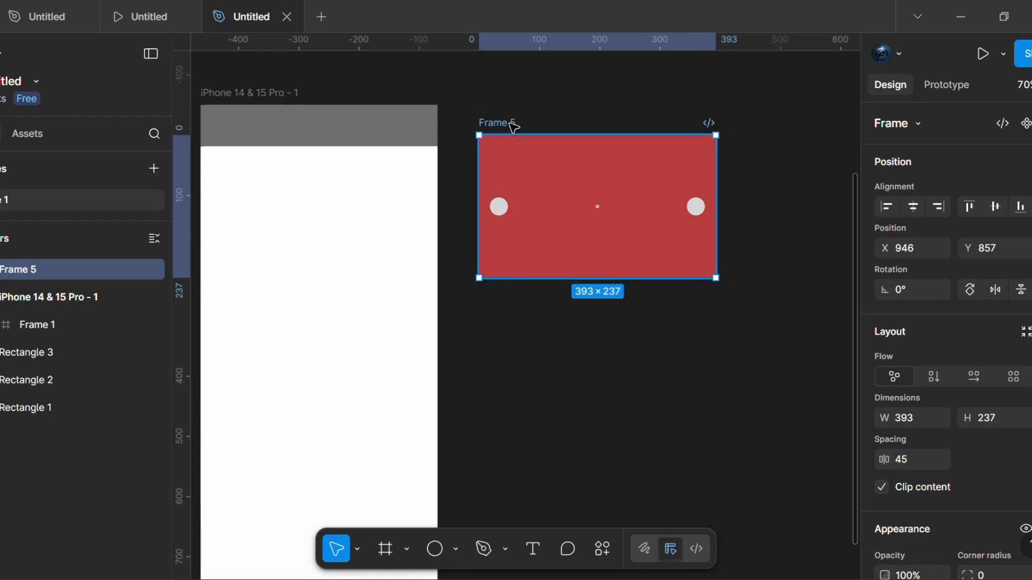
drag(514, 127, 519, 287)
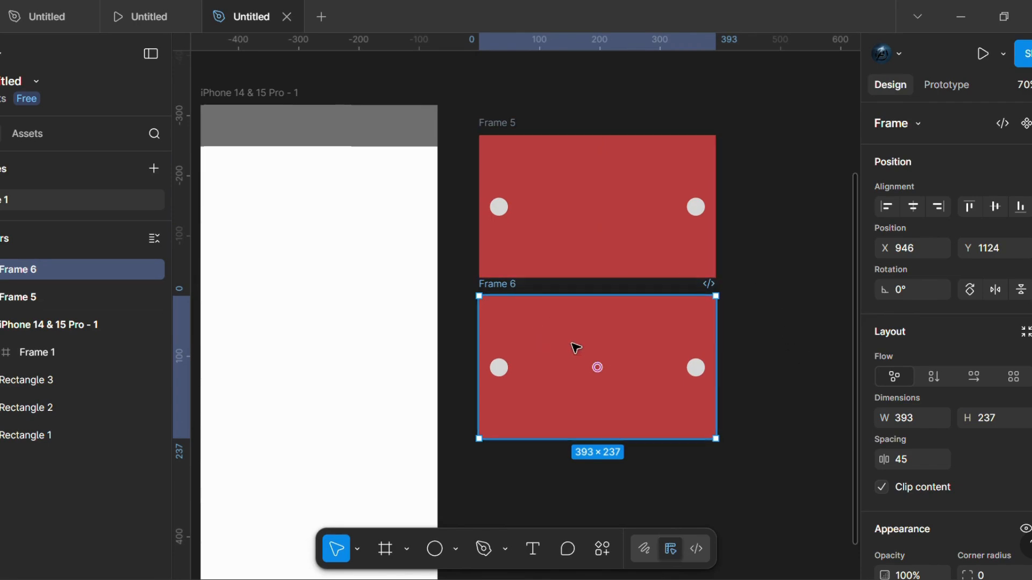
Shift the three inner frames of the lower copy left together until the purple frame exactly fills the enclosing frame.
click(17, 274)
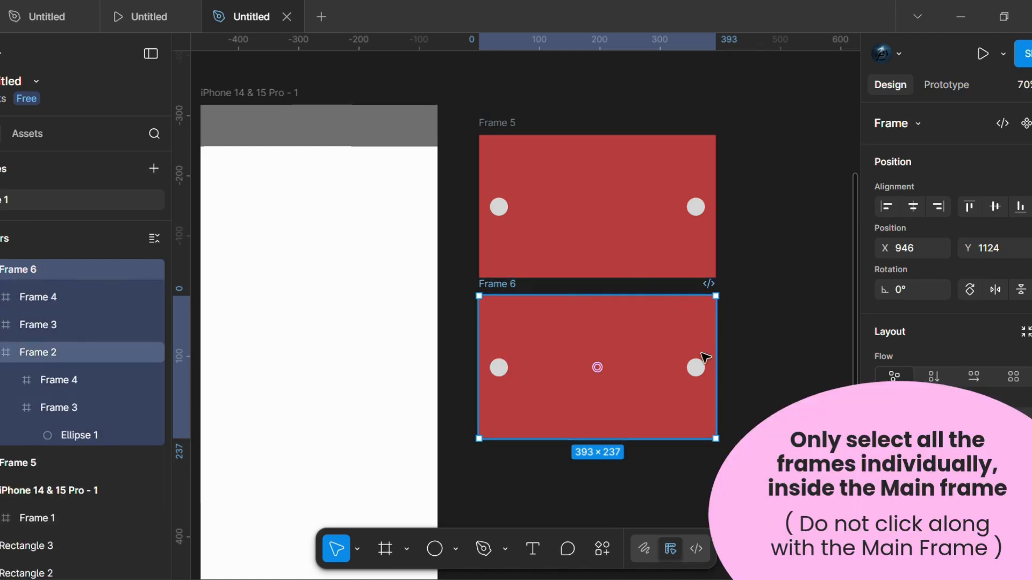
click(60, 295)
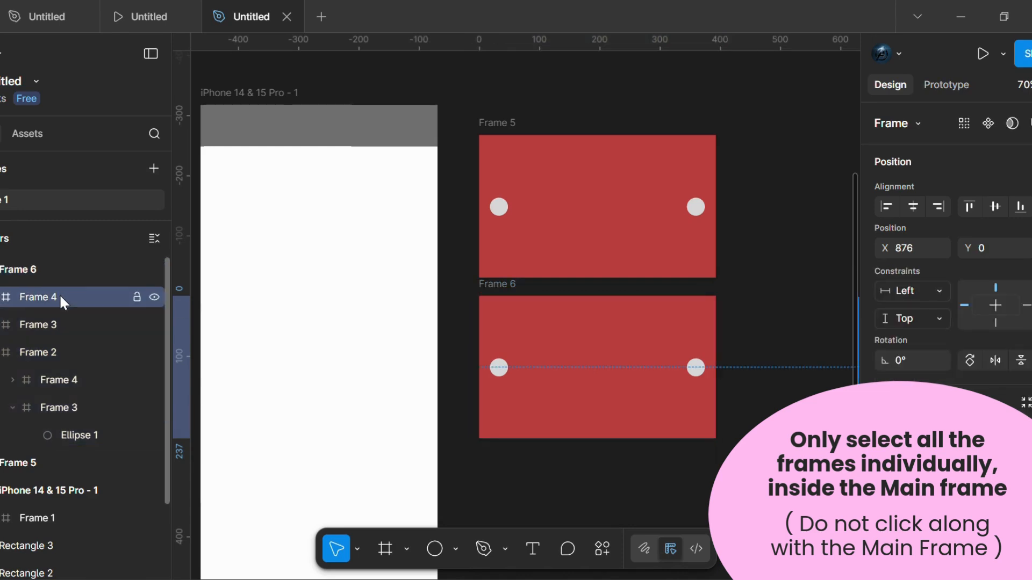
shift+click(69, 347)
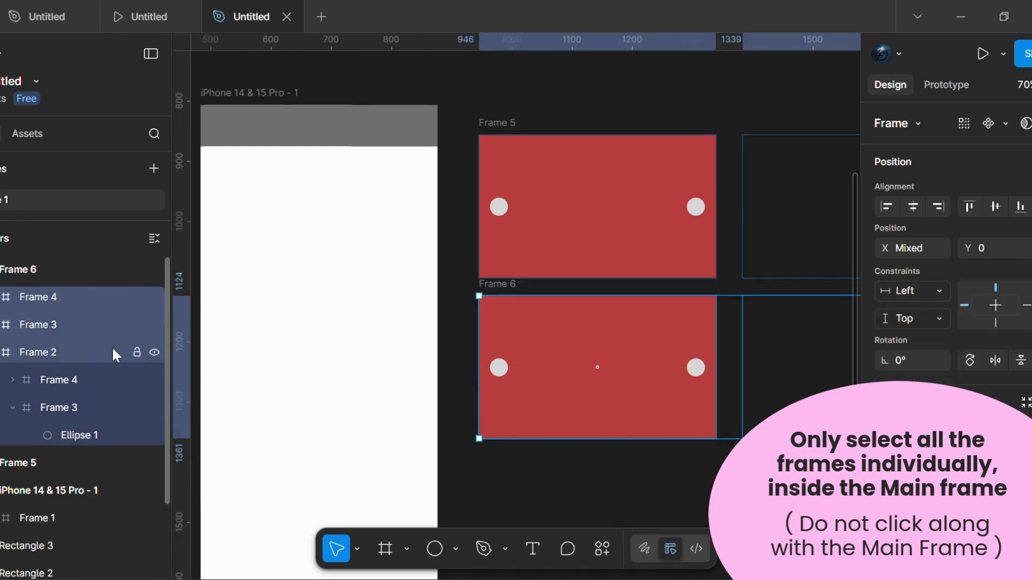
key(Left)
key(Left)
key(Left)
key(Left)
key(Left)
key(Left)
key(Left)
key(Left)
key(Left)
key(Left)
key(Left)
key(Left)
key(Left)
key(Left)
key(Left)
key(Left)
key(Left)
key(Left)
key(Left)
key(Left)
key(Left)
key(Left)
key(Left)
key(Left)
key(Left)
key(Left)
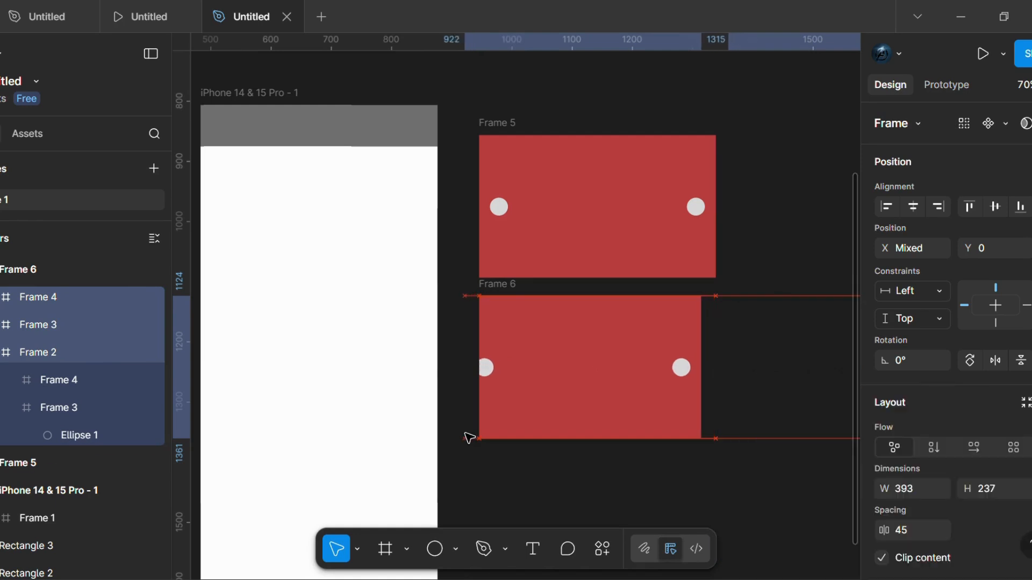
key(Left)
key(Left)
key(Left)
key(Left)
key(Left)
key(Left)
key(Left)
key(Left)
key(Left)
key(Left)
key(Left)
key(Left)
key(Left)
key(Left)
key(Left)
key(Left)
key(Left)
key(Left)
key(Left)
key(Left)
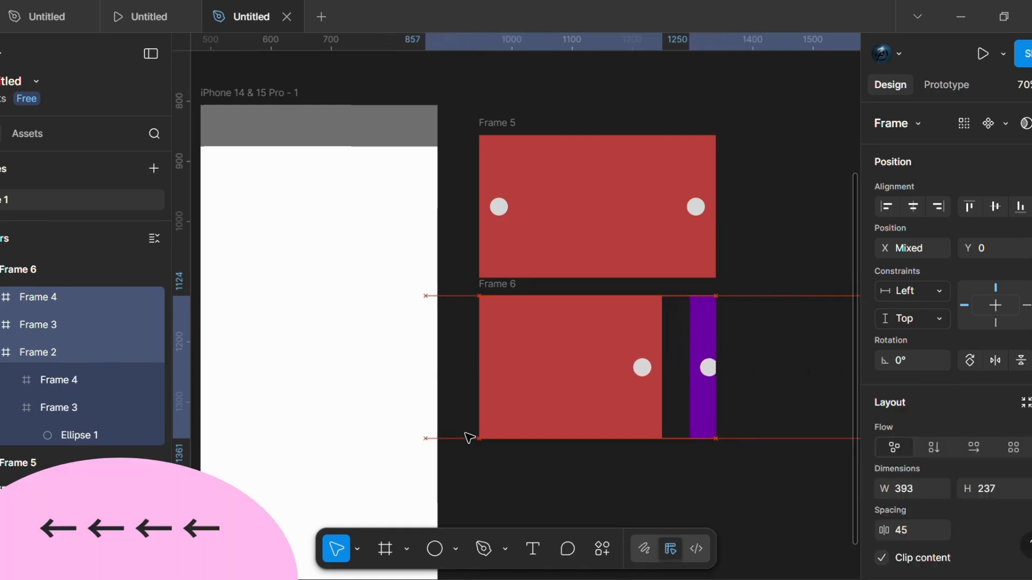
key(Left)
key(Left)
key(Left)
key(Left)
key(Left)
key(Left)
key(Left)
key(Left)
key(Left)
key(Left)
key(Left)
key(Left)
key(Left)
key(Left)
key(Left)
key(Left)
key(Left)
key(Left)
key(Left)
key(Left)
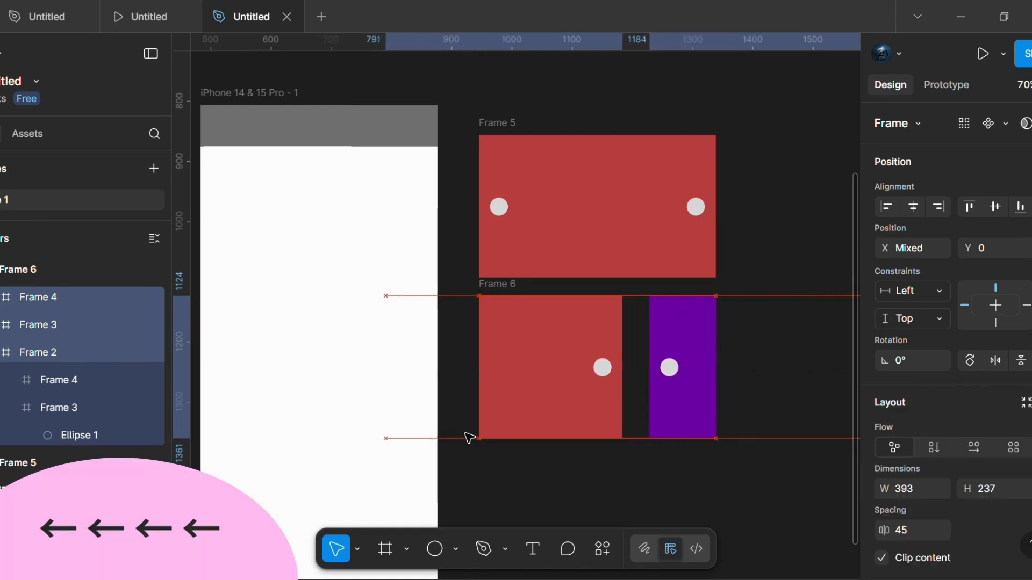
drag(683, 403, 534, 392)
scroll(534, 392, down, 3)
click(534, 477)
scroll(538, 477, down, 1)
Duplicate the enclosing frame showing purple directly below itself at X 946, Y 1391.
click(520, 207)
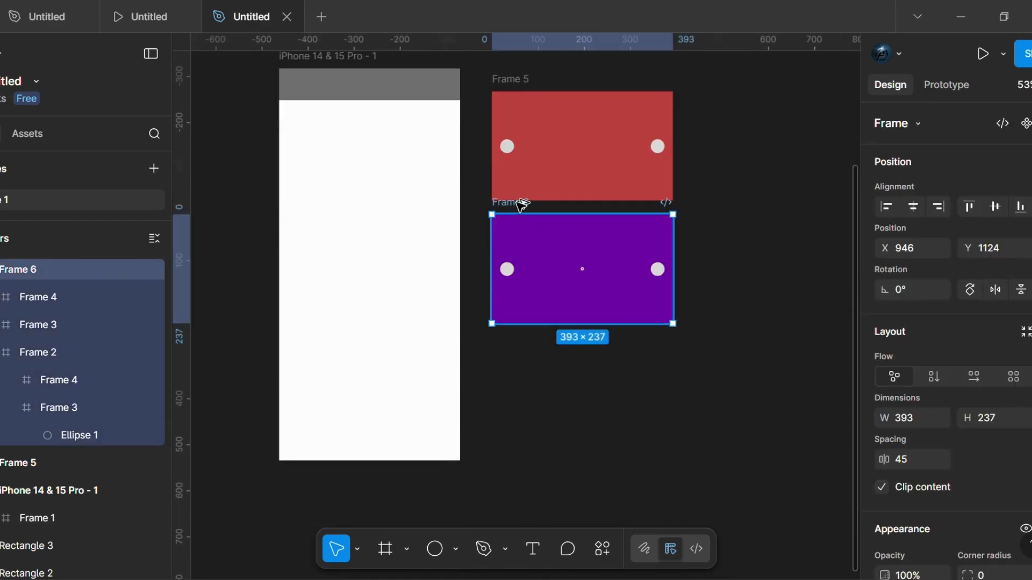
key(ctrl+d)
drag(525, 350, 524, 328)
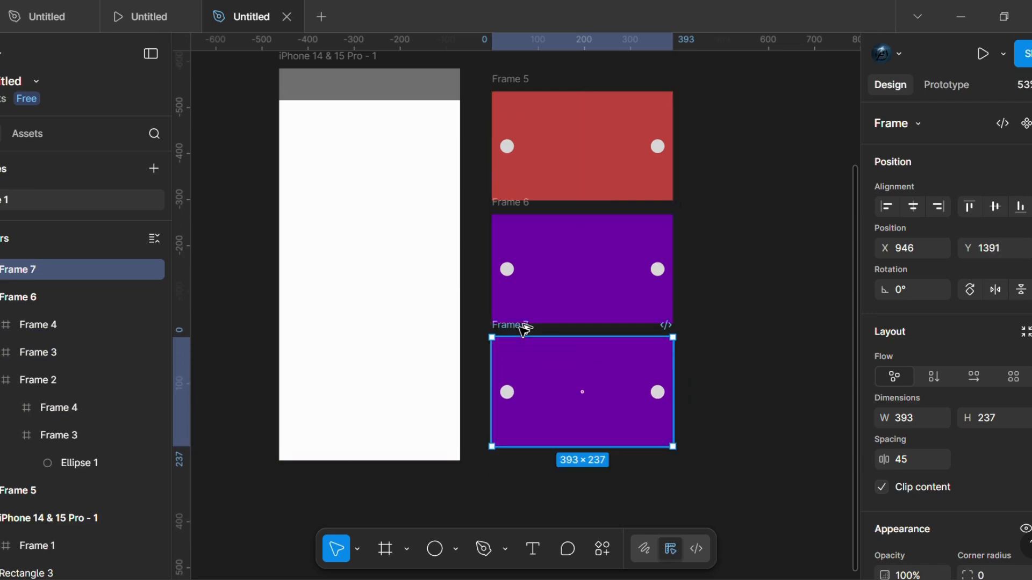
Shift the three inner frames of the bottom copy left together until the blue frame exactly fills the enclosing frame.
double_click(535, 434)
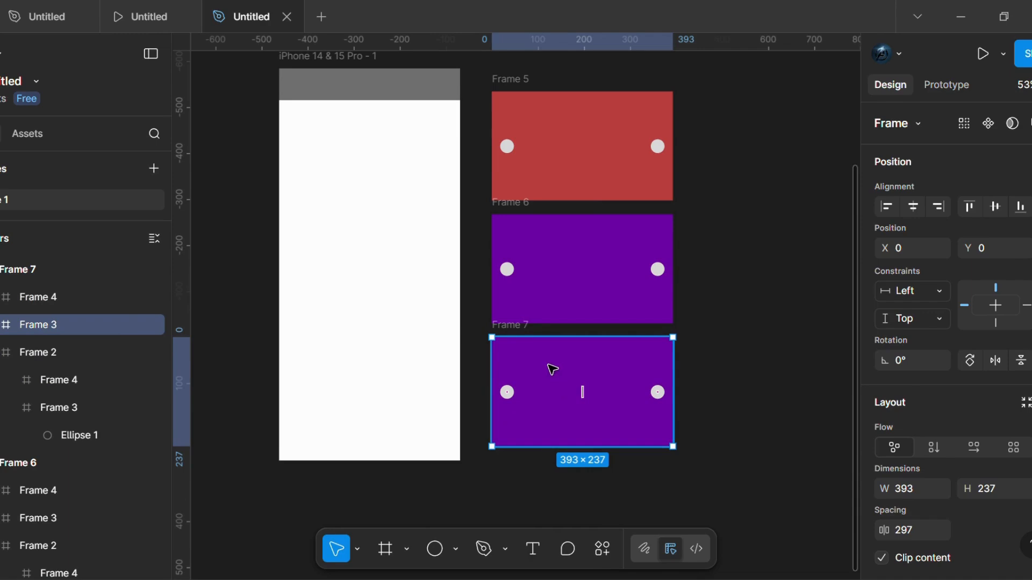
click(523, 329)
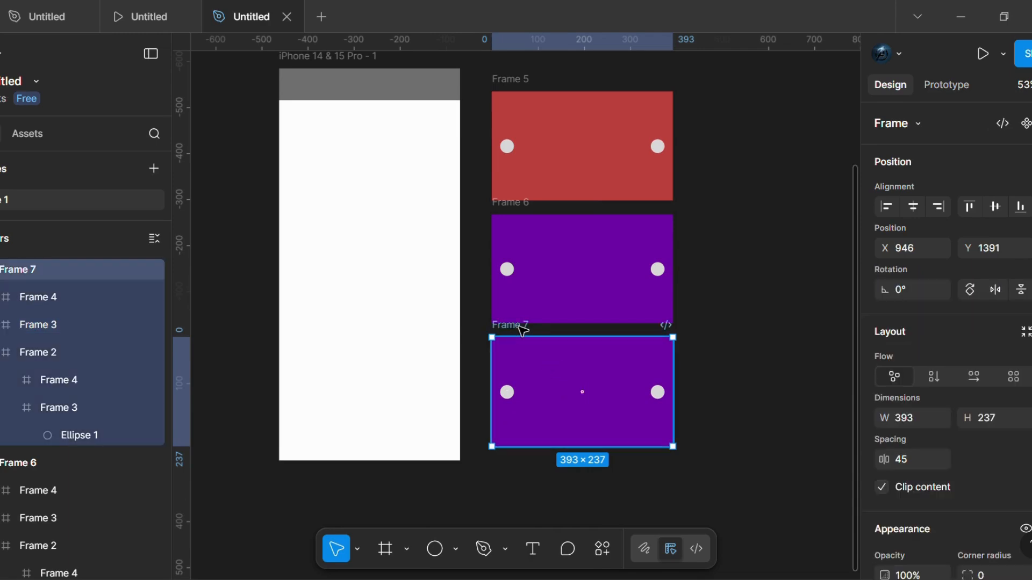
click(65, 294)
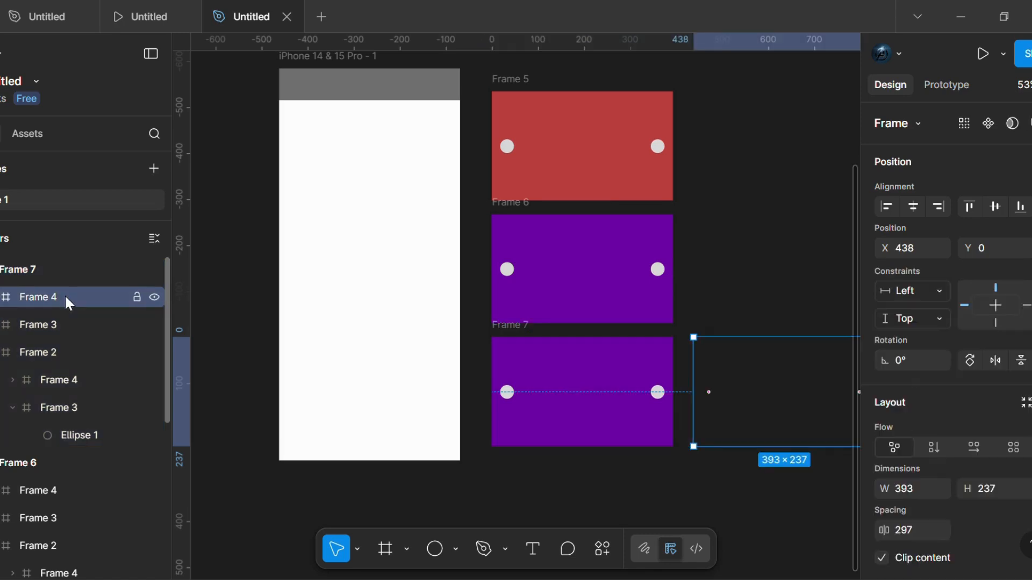
shift+click(58, 359)
key(Left)
key(Left)
key(Left)
key(Left)
key(Left)
key(Left)
key(Left)
key(Left)
key(Left)
key(Left)
key(Left)
key(Left)
key(Left)
key(Left)
key(Left)
key(Left)
key(Left)
key(Left)
key(Left)
key(Left)
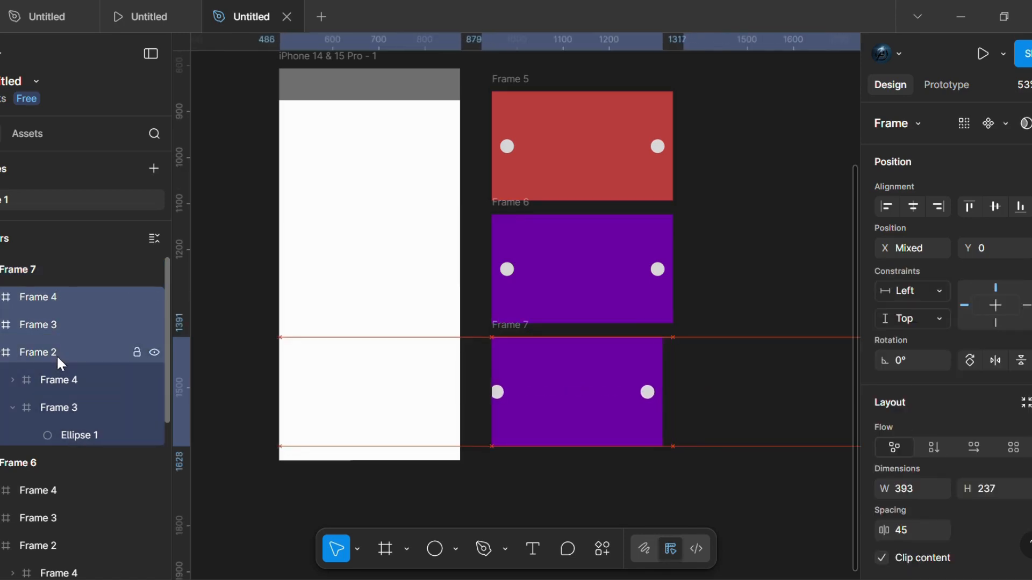
key(Left)
key(Left)
key(Left)
key(Left)
key(Left)
key(Left)
key(Left)
key(Left)
key(Left)
key(Left)
key(Left)
key(Left)
key(Left)
key(Left)
key(Left)
key(Left)
key(Left)
key(Left)
key(Left)
key(Left)
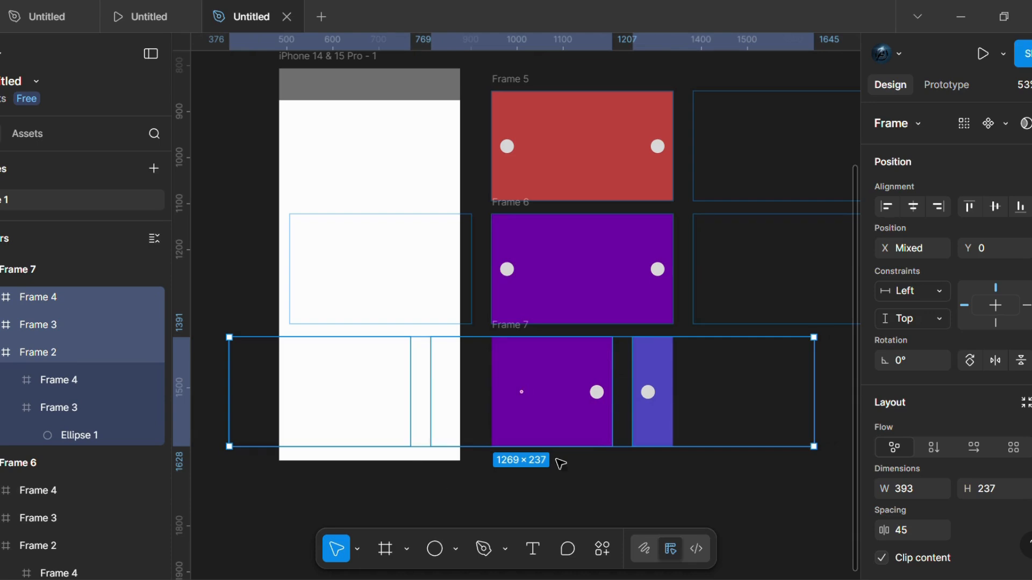
drag(642, 439, 499, 427)
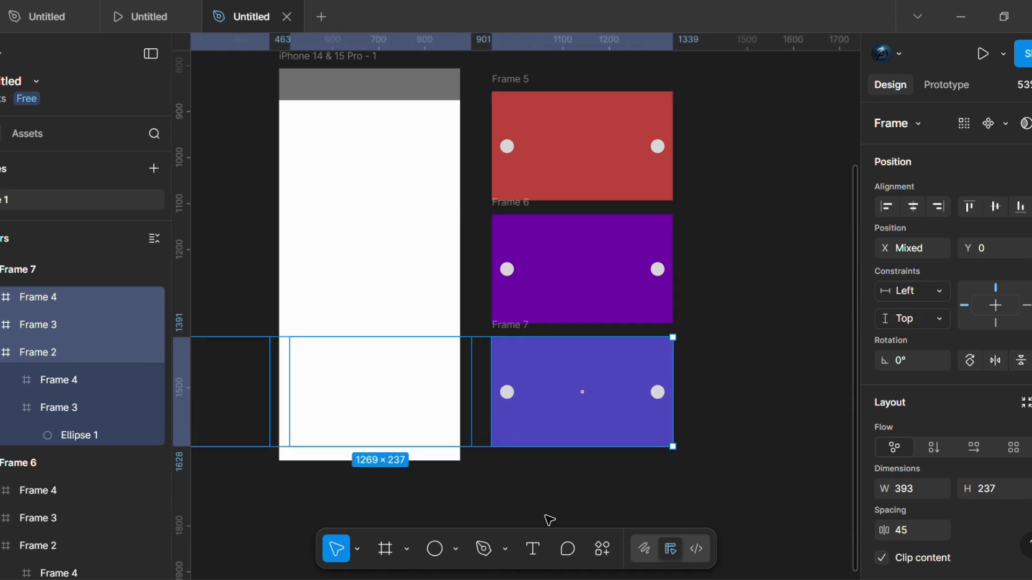
click(577, 494)
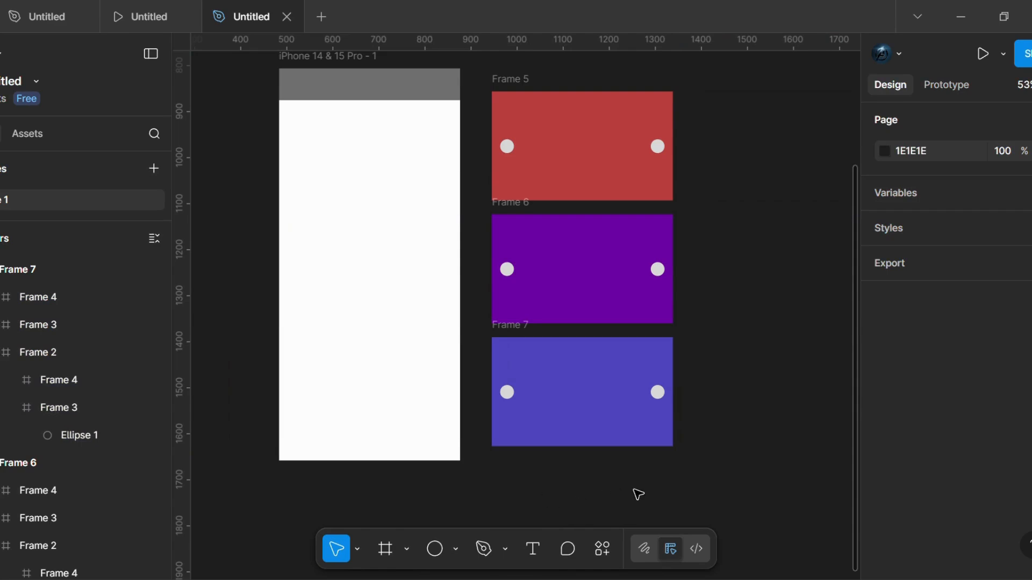
Combine the three stacked enclosing frames into one component set.
drag(771, 465, 497, 104)
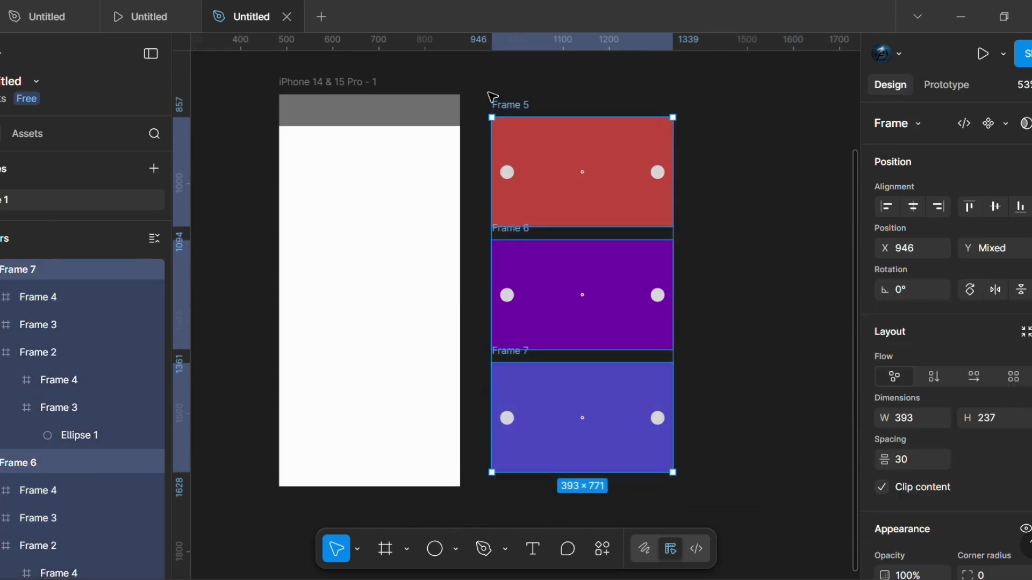
click(1004, 126)
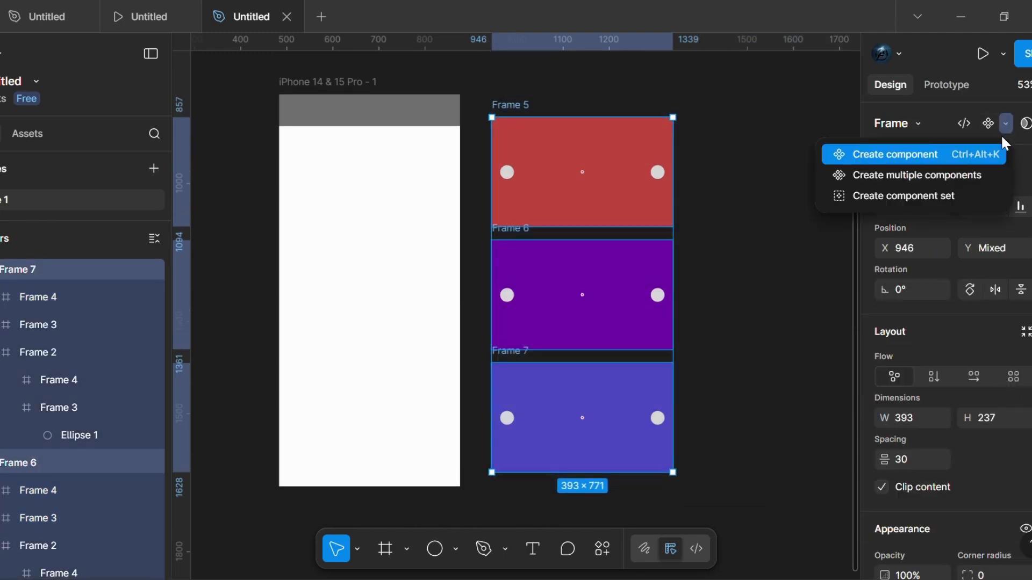
click(888, 197)
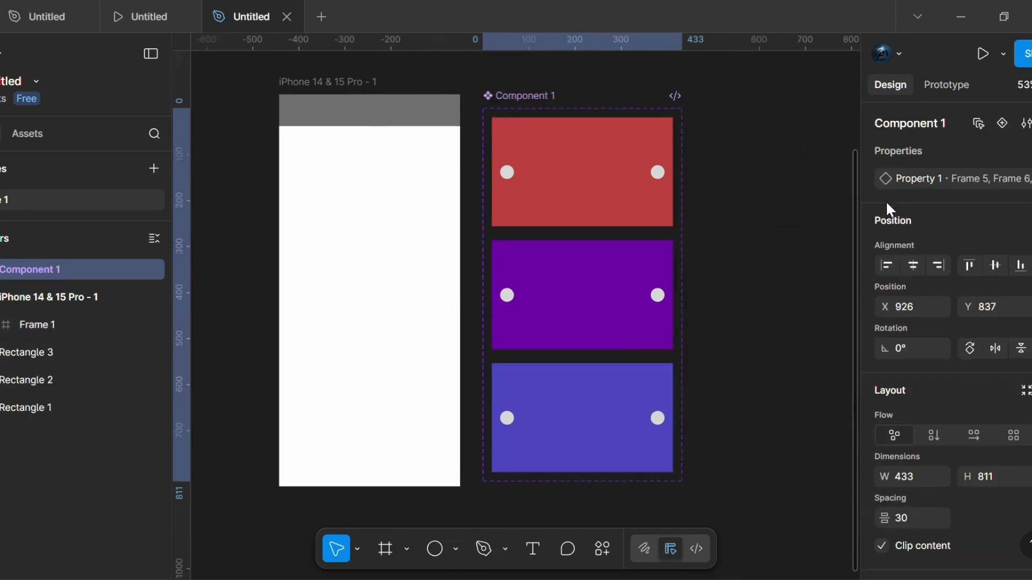
Connect the red variant's right circle to the purple variant with an On tap, Change to interaction.
scroll(772, 215, left, 2)
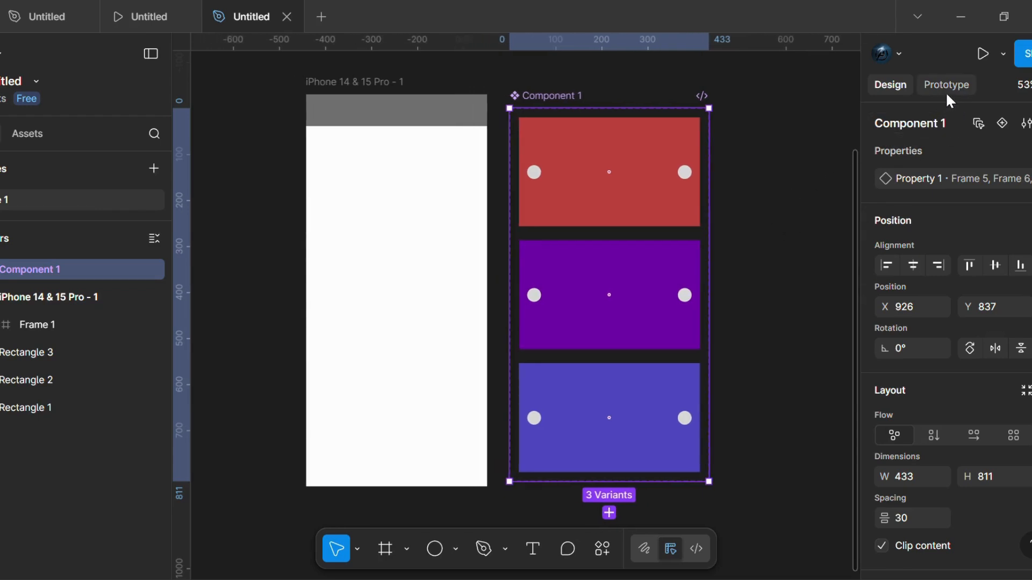
scroll(686, 181, up, 1)
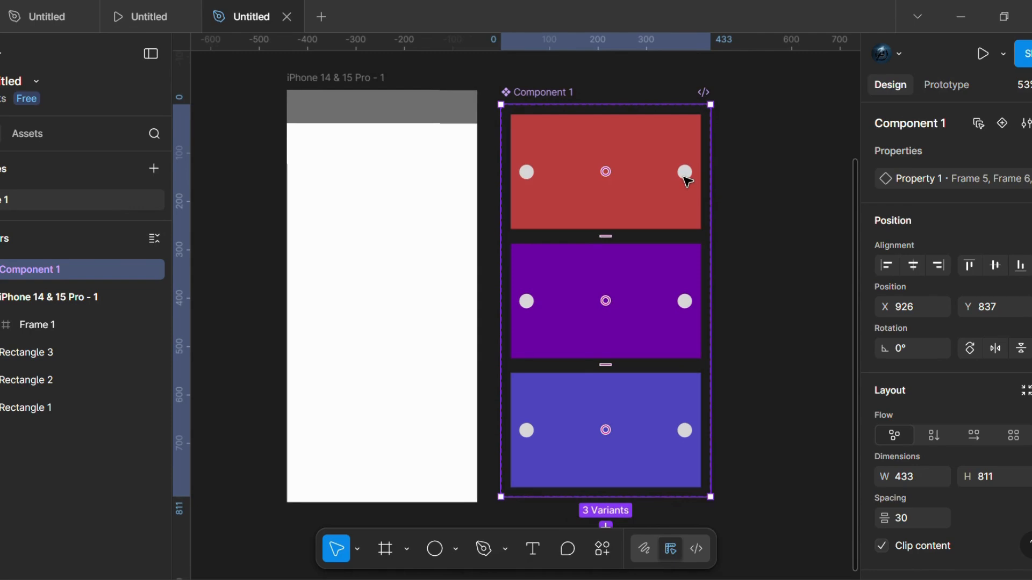
scroll(687, 181, up, 3)
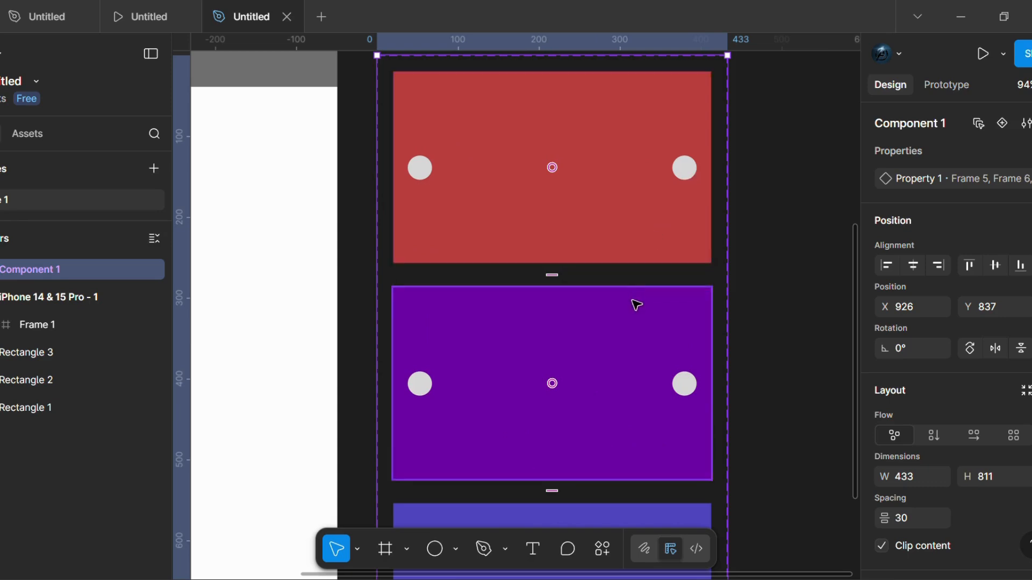
scroll(634, 321, down, 3)
scroll(688, 293, down, 4)
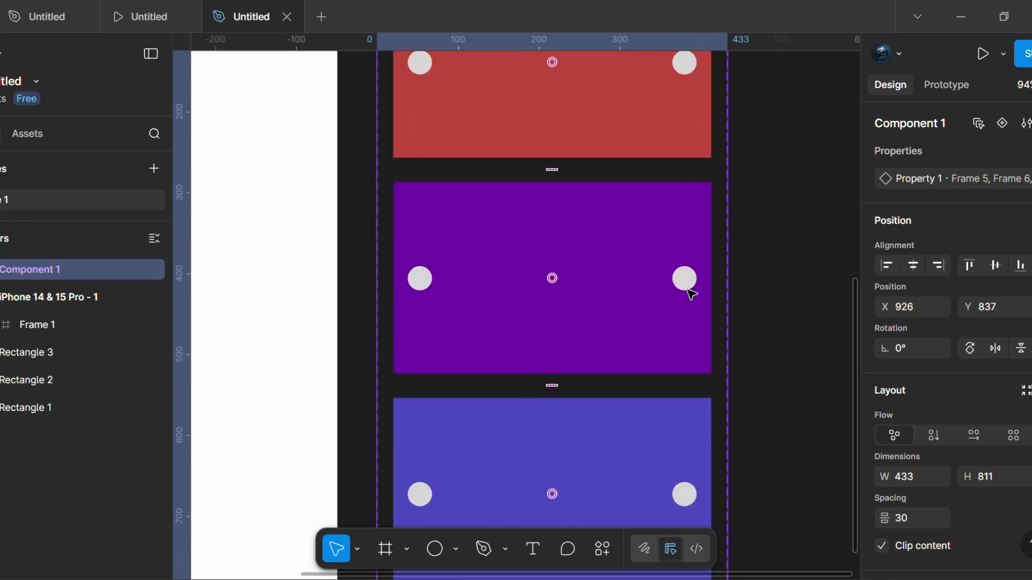
scroll(617, 378, up, 5)
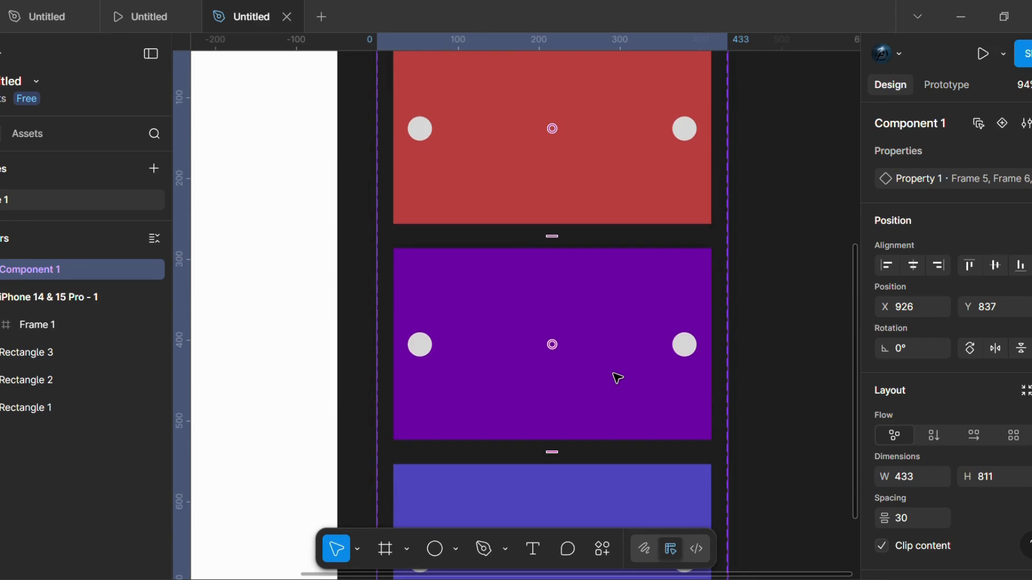
click(684, 134)
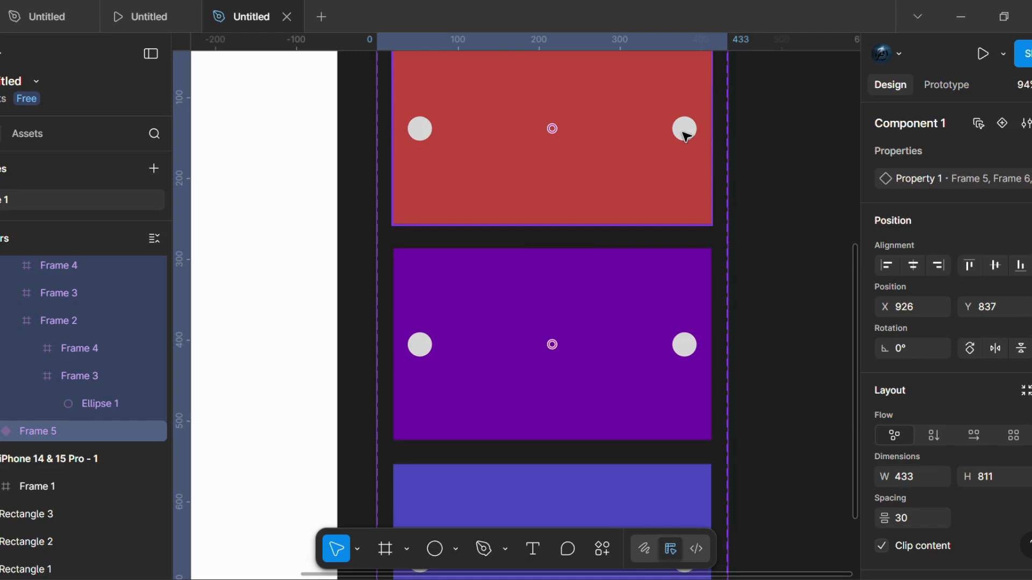
click(956, 85)
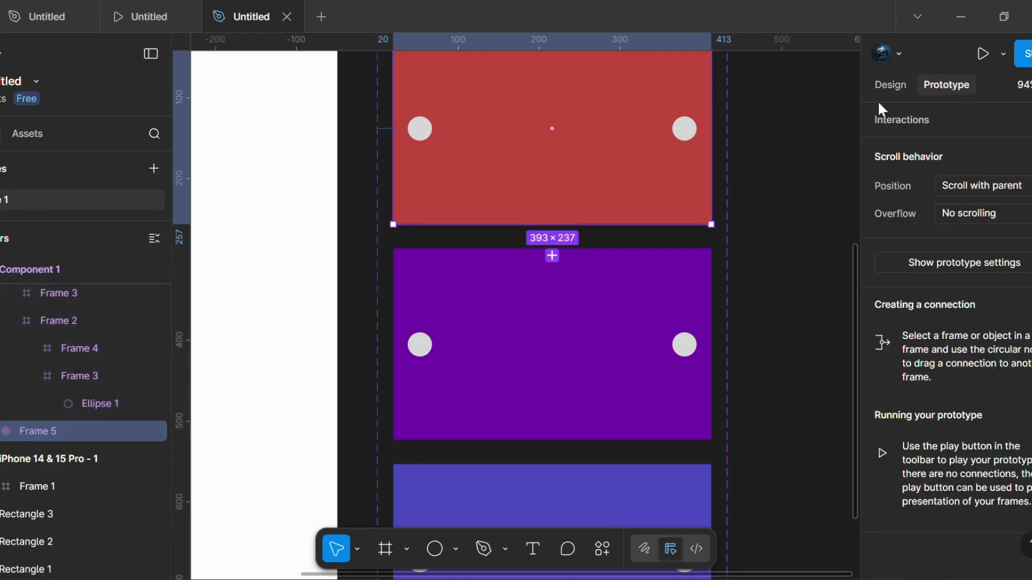
double_click(685, 128)
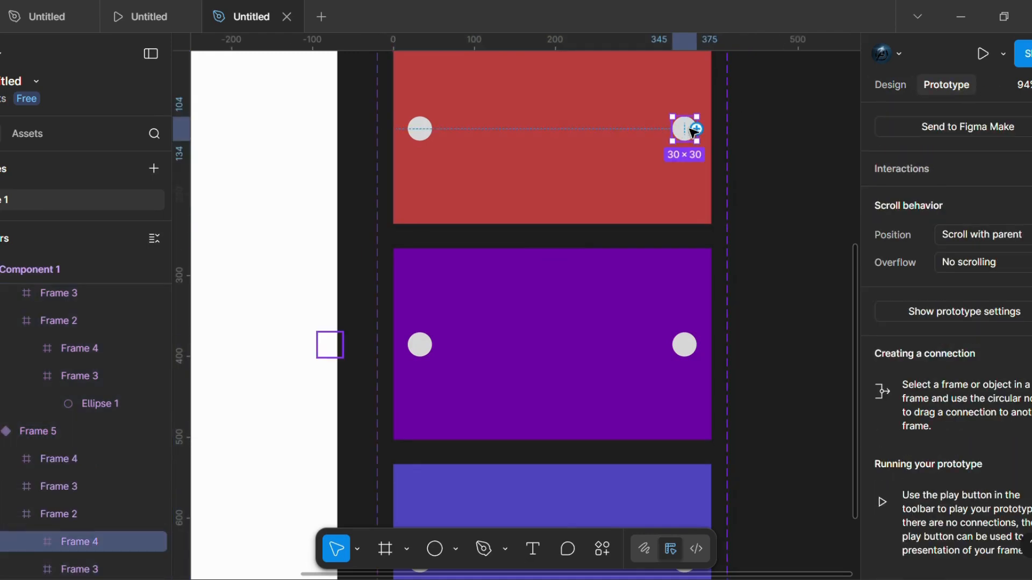
drag(696, 130, 650, 274)
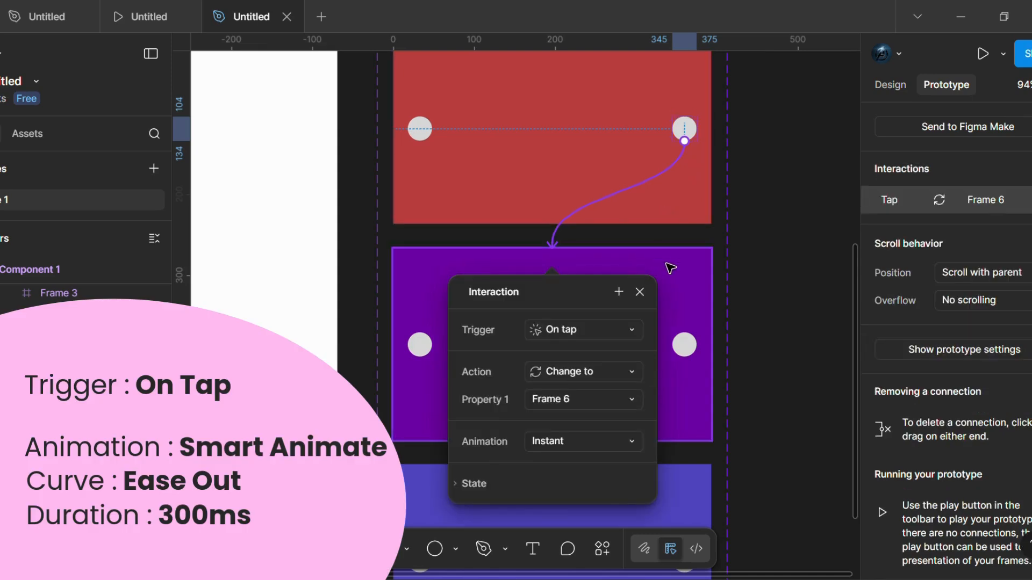
Set the red-to-purple interaction's animation to Smart animate with an Ease out curve and 300ms duration.
scroll(678, 326, down, 2)
ctrl+scroll(676, 327, down, 2)
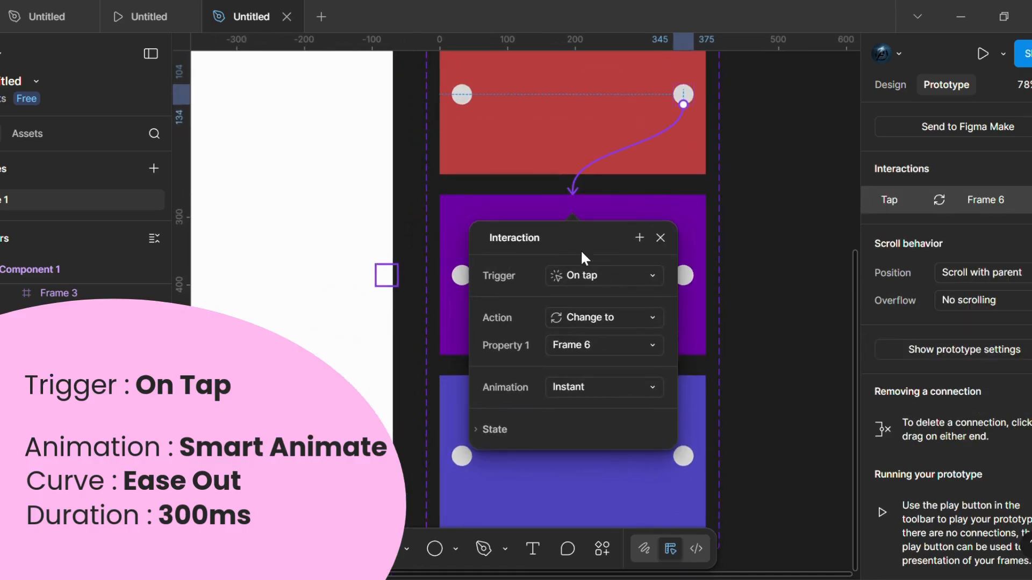
drag(604, 239, 852, 119)
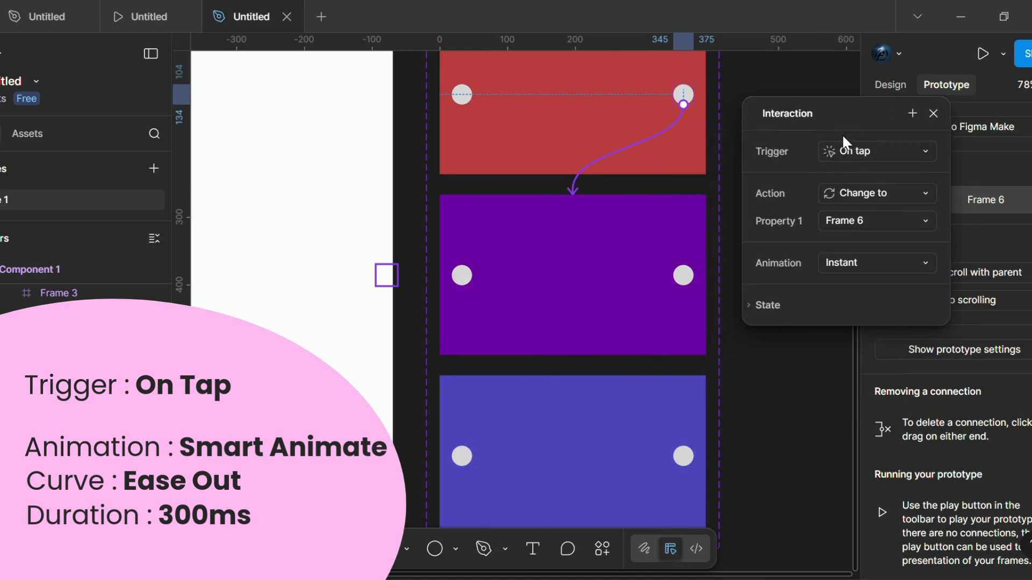
click(885, 265)
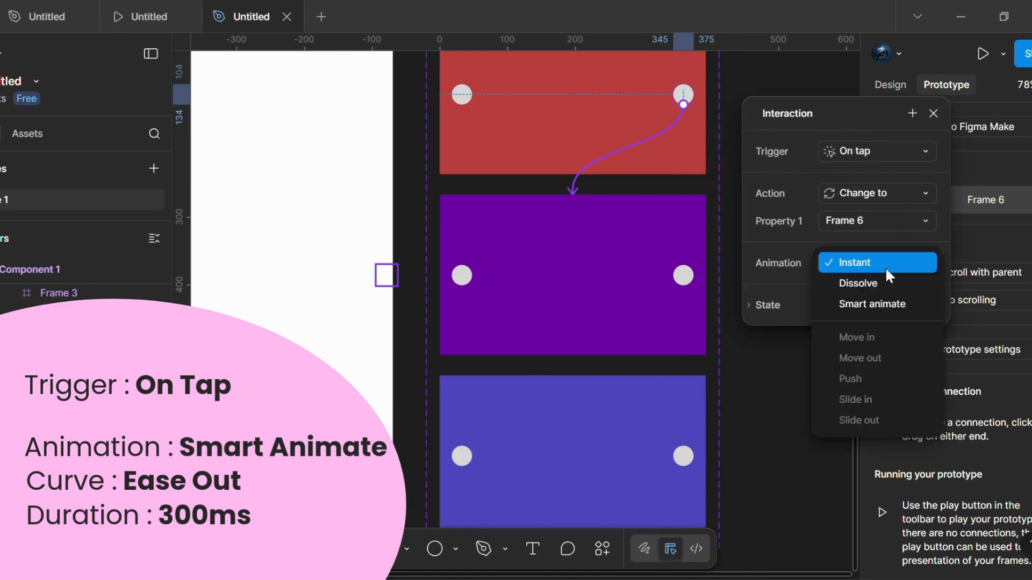
click(886, 303)
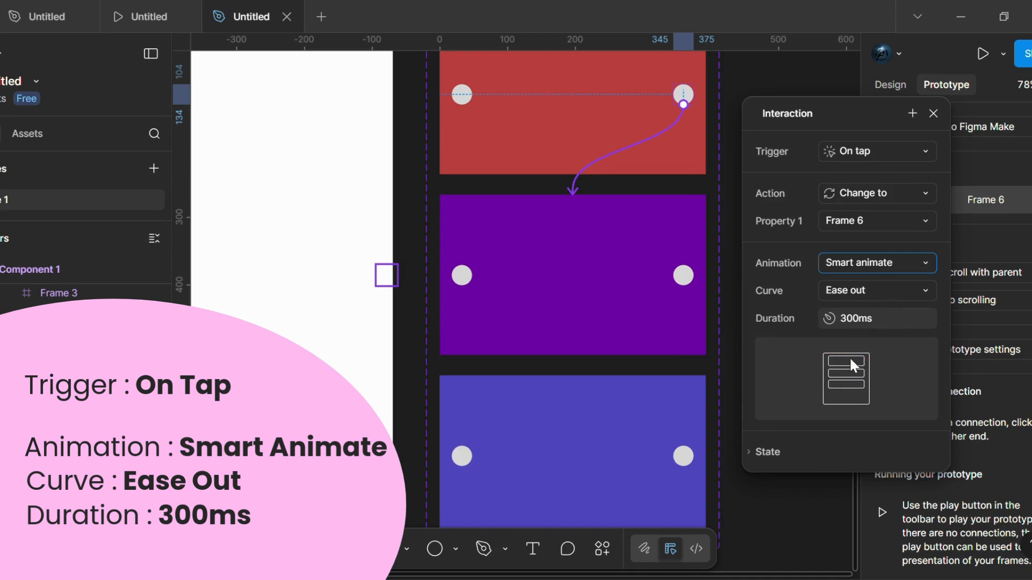
click(795, 531)
Connect the purple variant's right circle to the blue variant with an On tap, Smart animate interaction.
scroll(795, 530, down, 4)
ctrl+scroll(794, 531, down, 2)
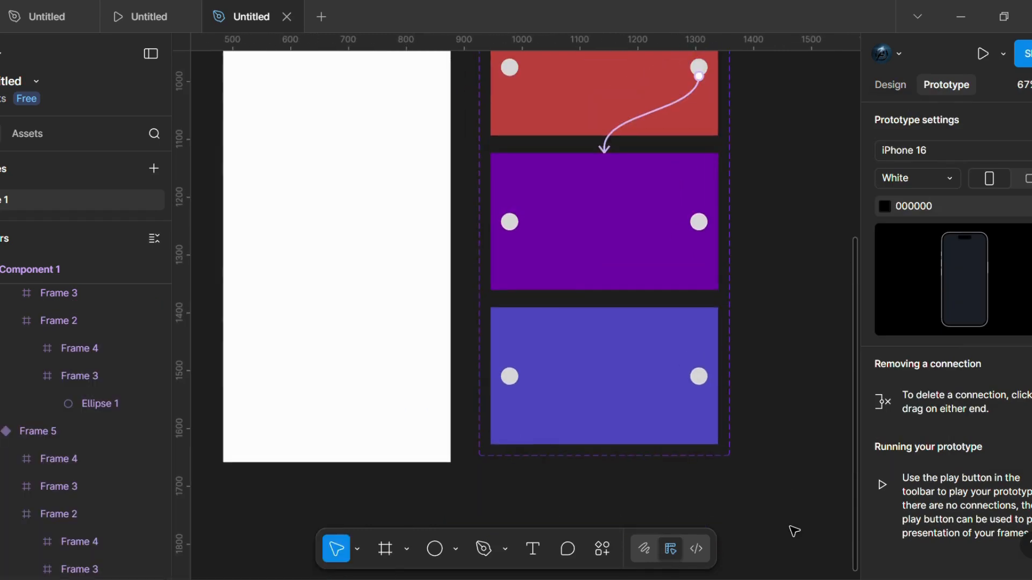
click(702, 227)
click(702, 225)
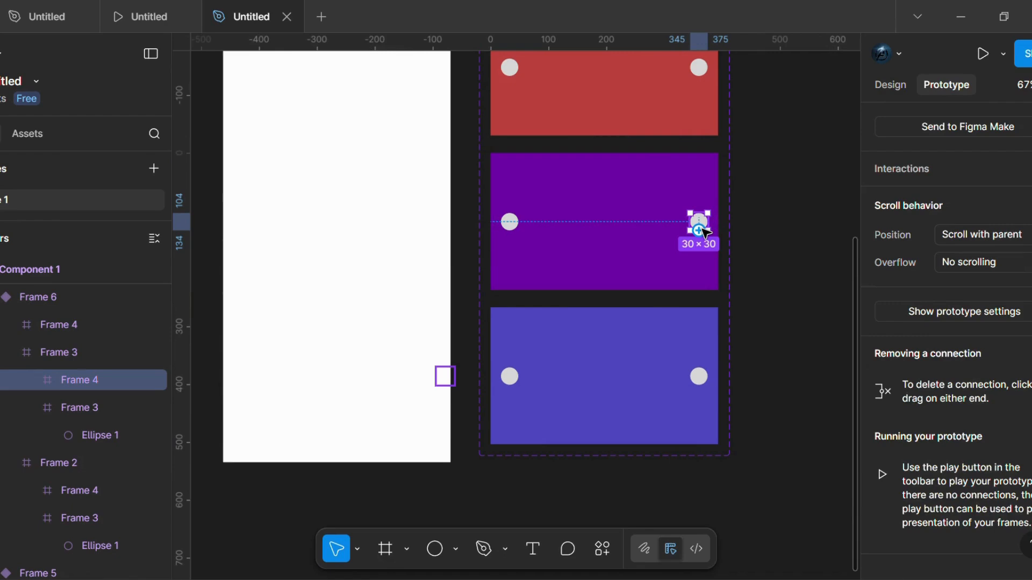
drag(699, 231, 694, 327)
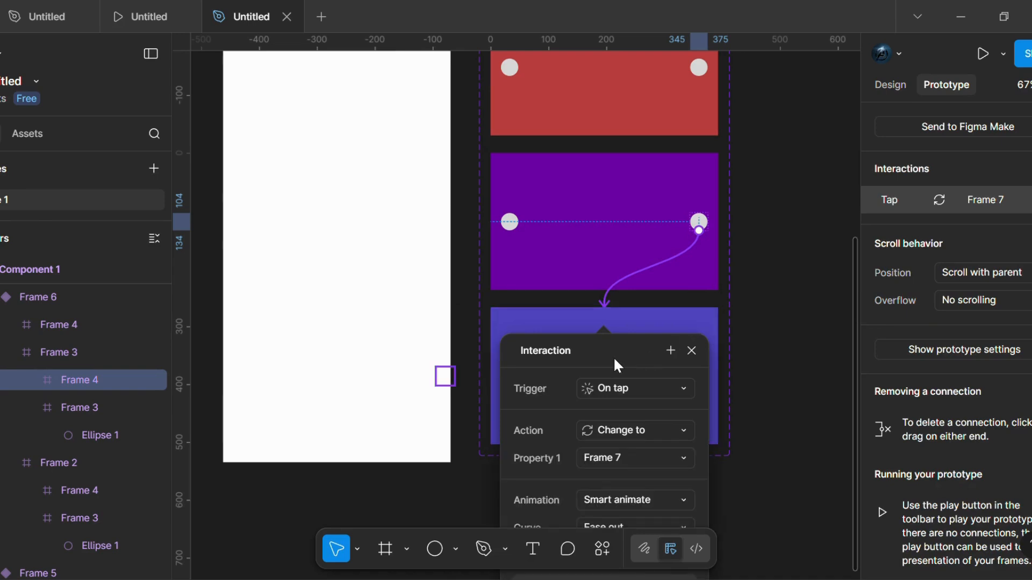
drag(611, 350, 848, 115)
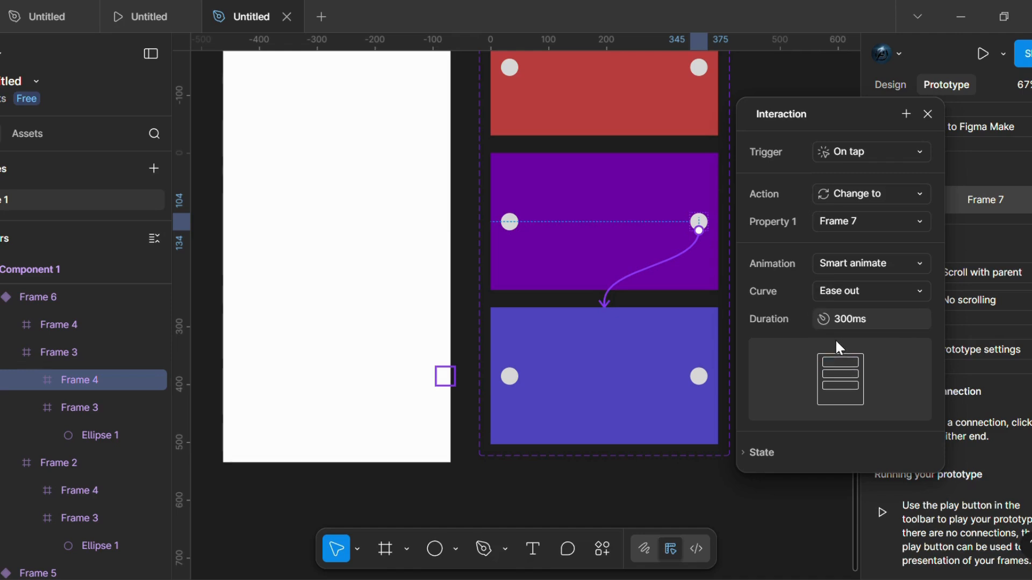
Connect the blue variant's left circle back to the purple variant with an On tap, Smart animate interaction.
click(539, 368)
scroll(537, 369, up, 2)
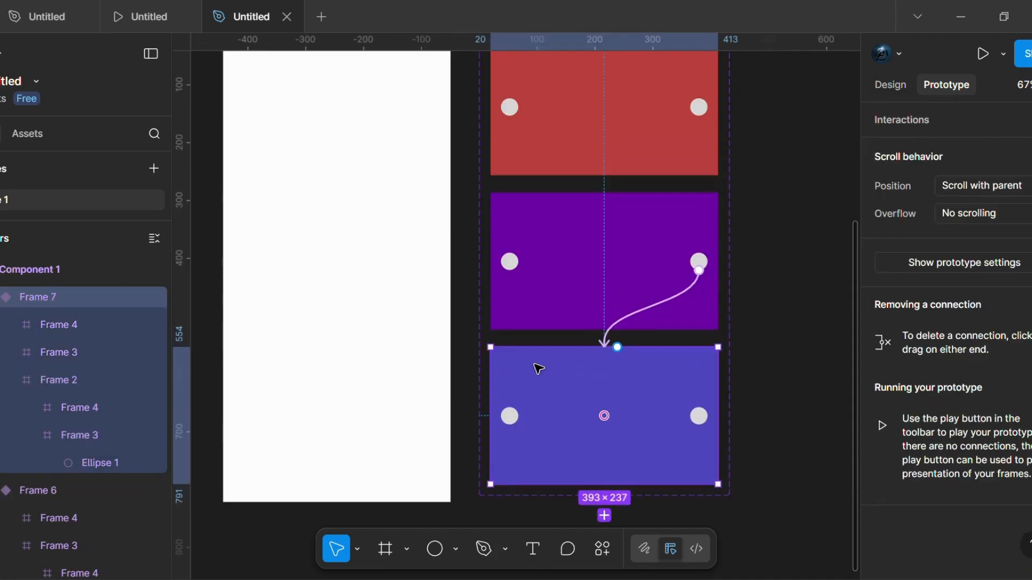
double_click(511, 423)
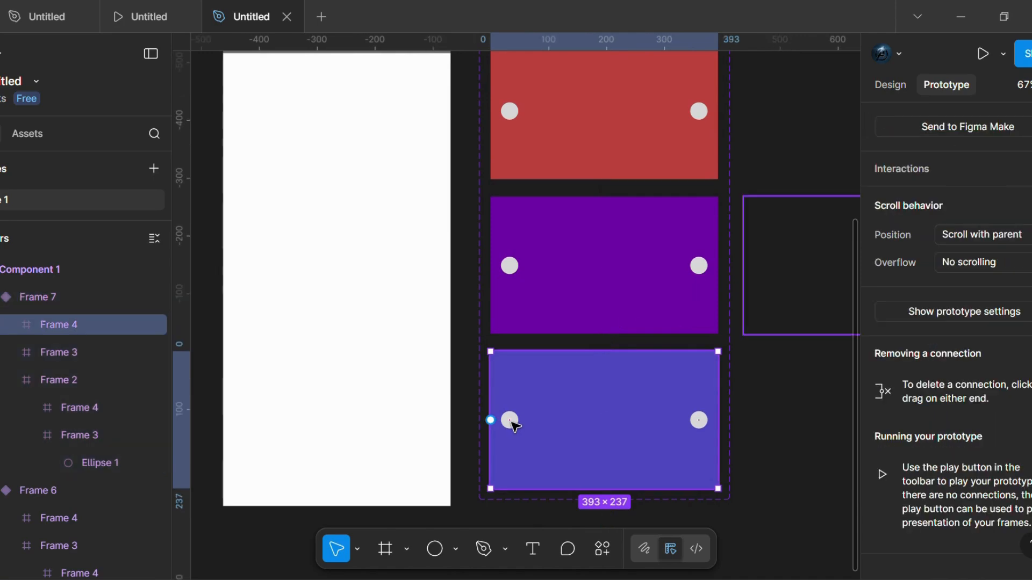
double_click(512, 423)
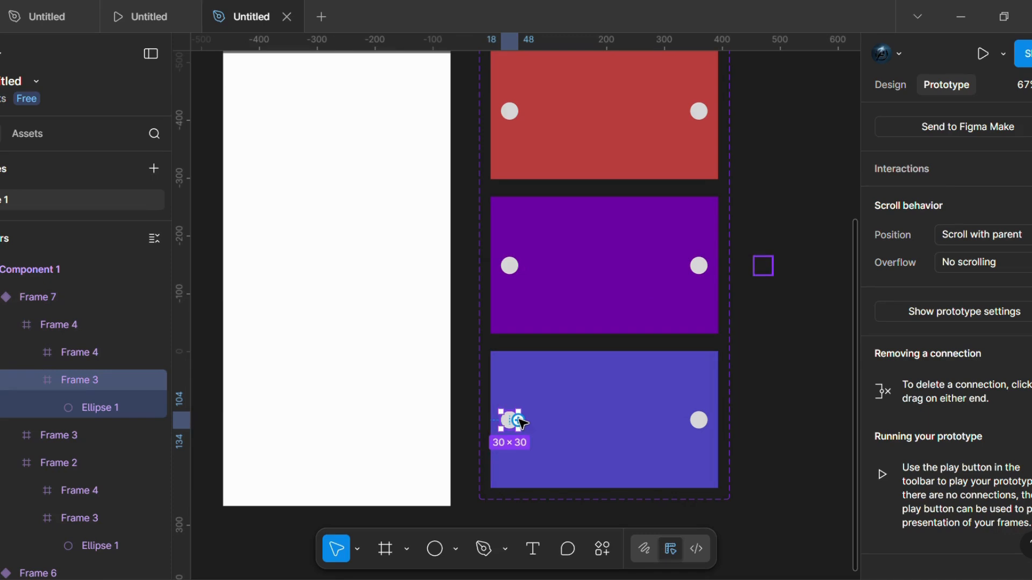
double_click(523, 424)
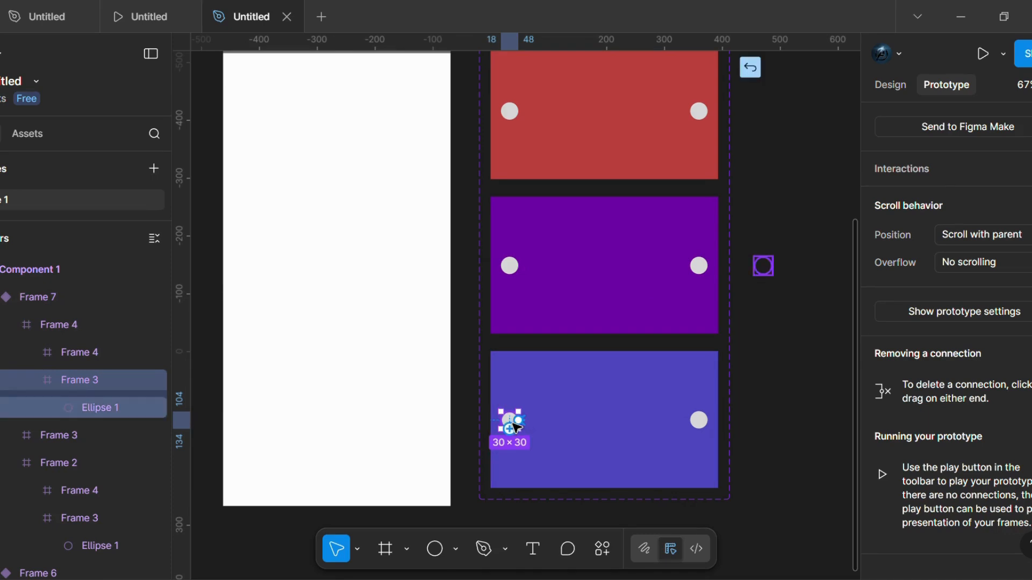
drag(516, 427, 587, 288)
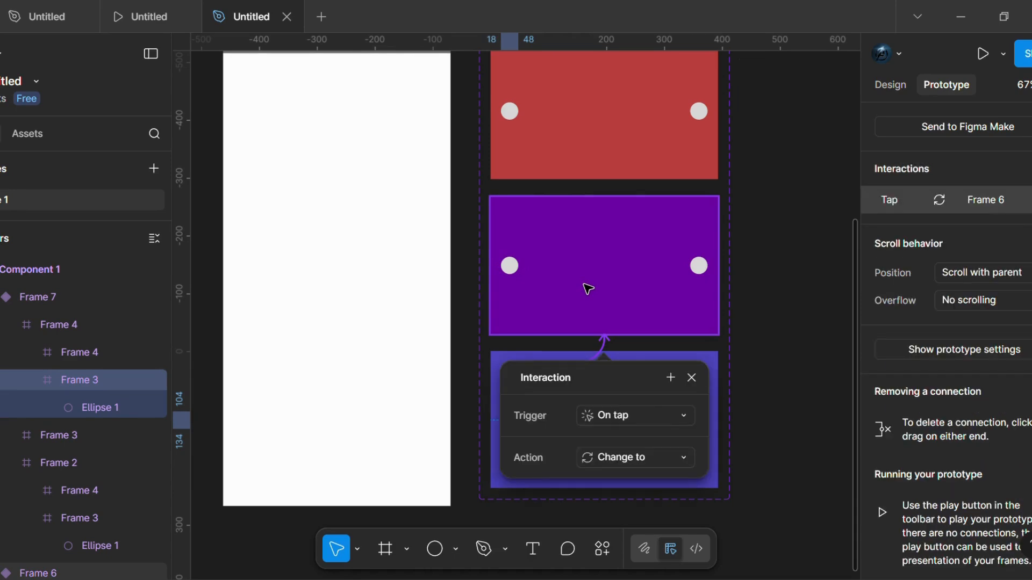
drag(611, 380, 865, 118)
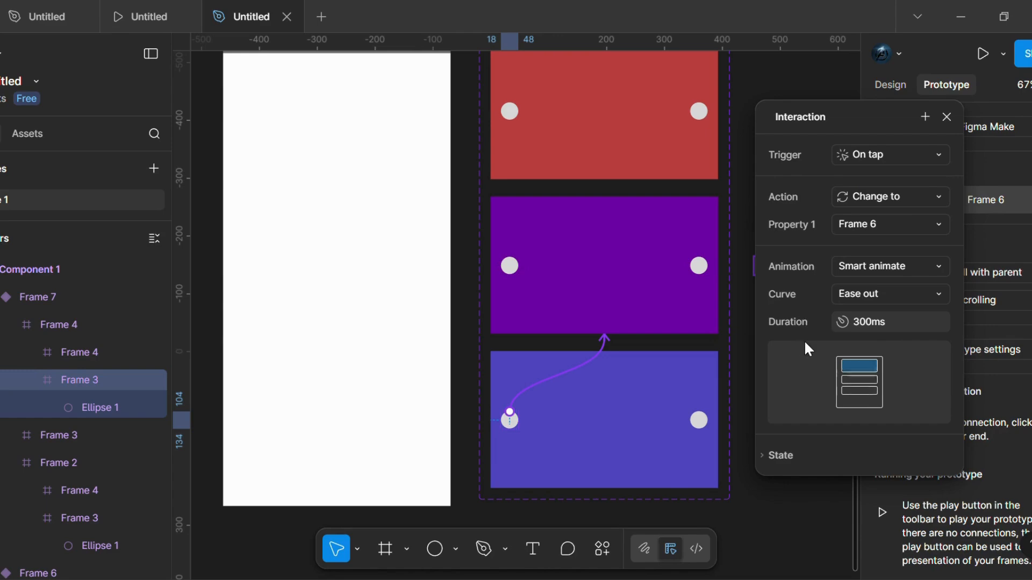
Connect the purple variant's left circle back to the red variant with a prototype interaction.
click(511, 269)
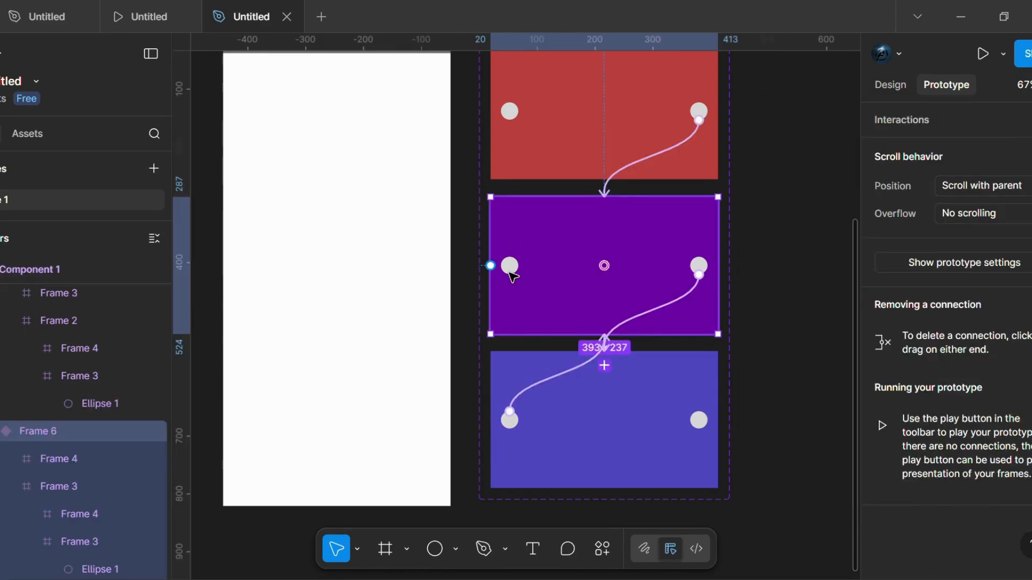
click(512, 273)
drag(511, 274, 634, 157)
Connect the red variant's left circle to the blue variant with an On tap, Smart animate interaction.
click(508, 110)
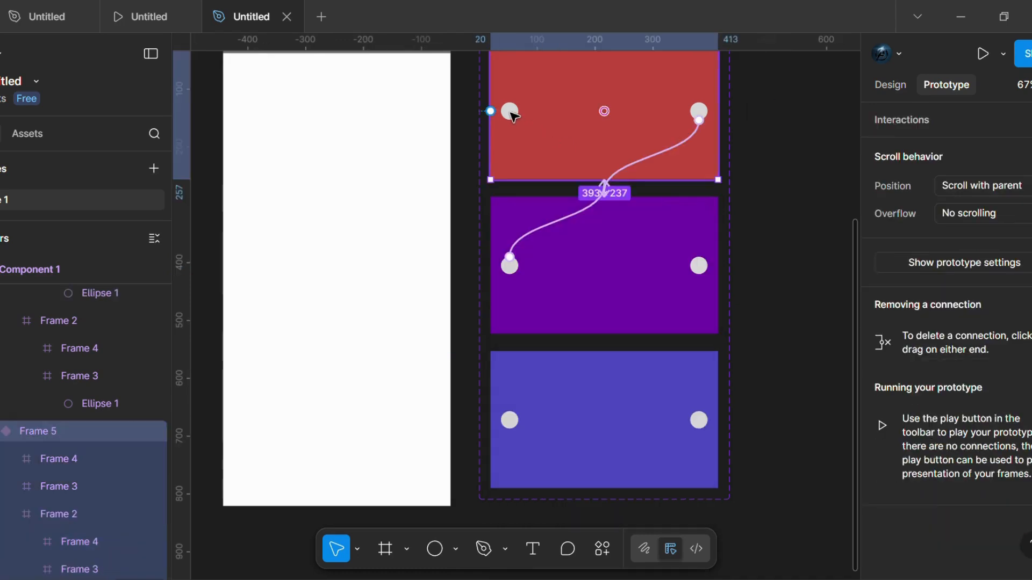
click(510, 112)
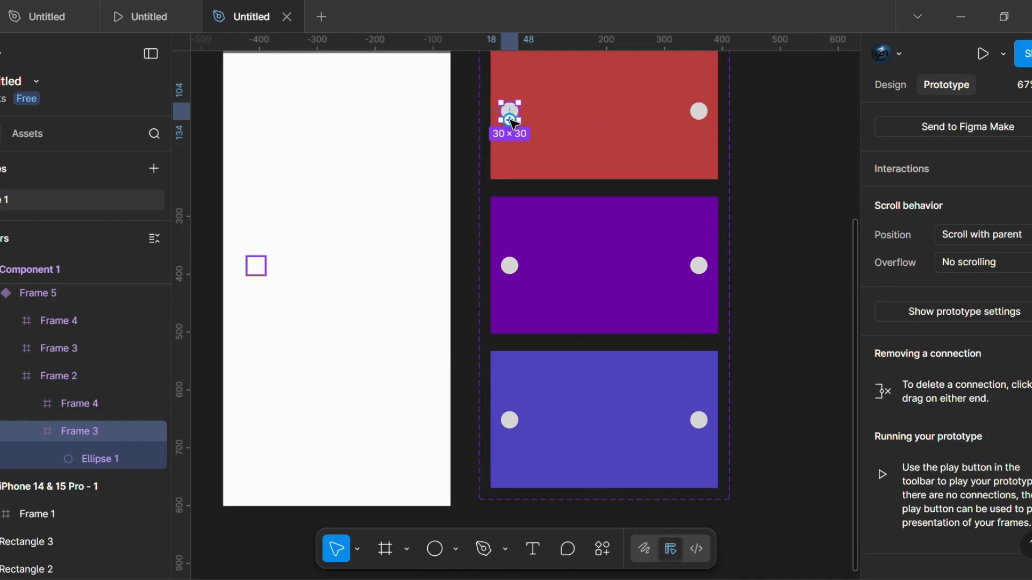
drag(510, 121, 546, 371)
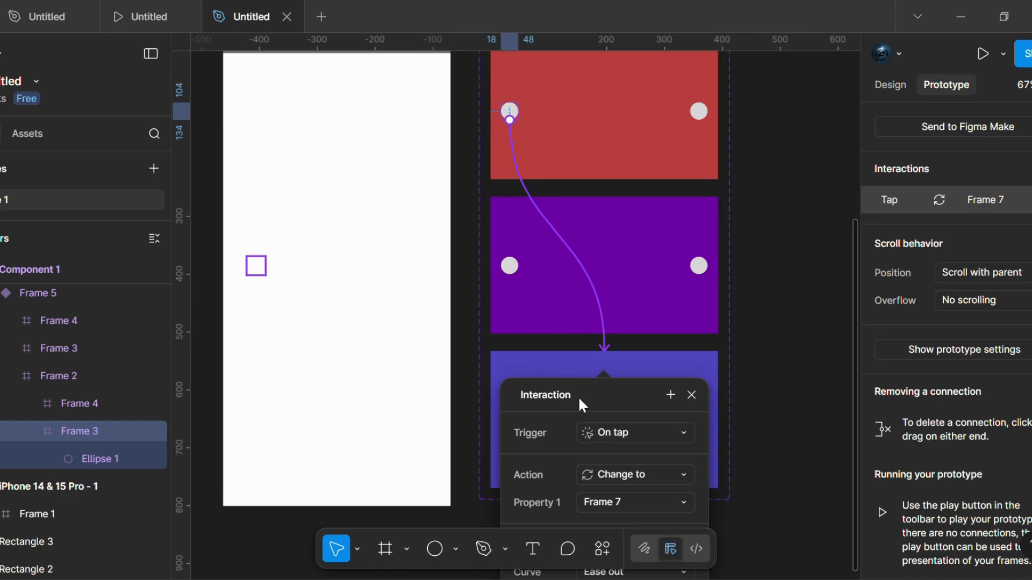
drag(617, 380, 799, 83)
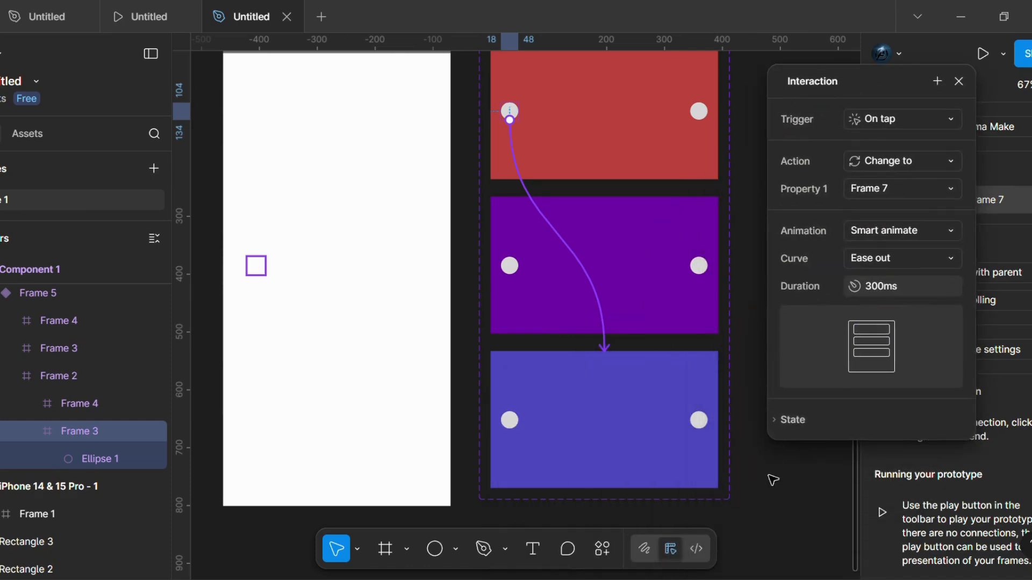
click(770, 493)
Connect the blue variant's right circle to the red variant with an On tap, Smart animate interaction.
scroll(770, 494, down, 5)
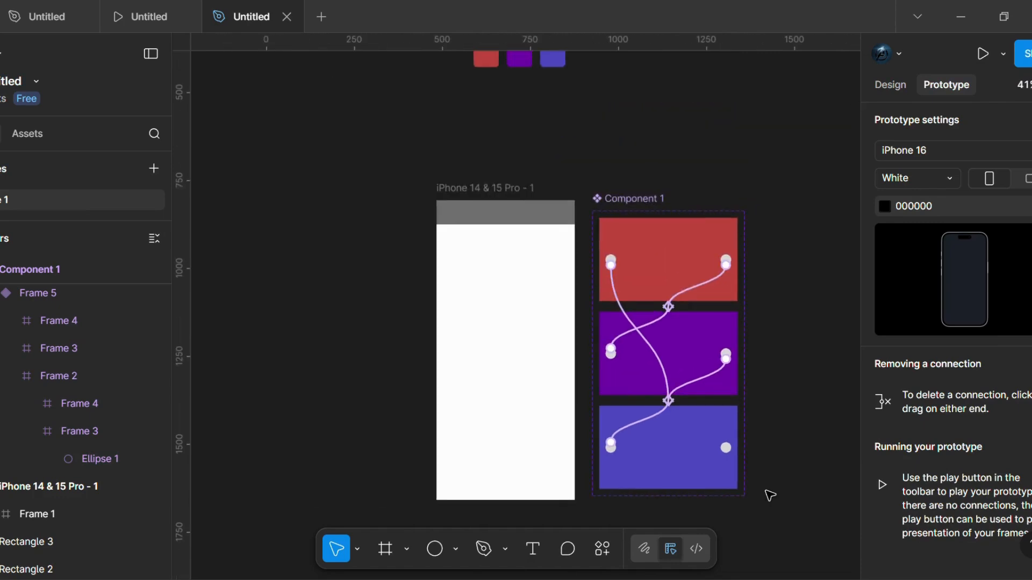
scroll(732, 444, up, 5)
click(728, 447)
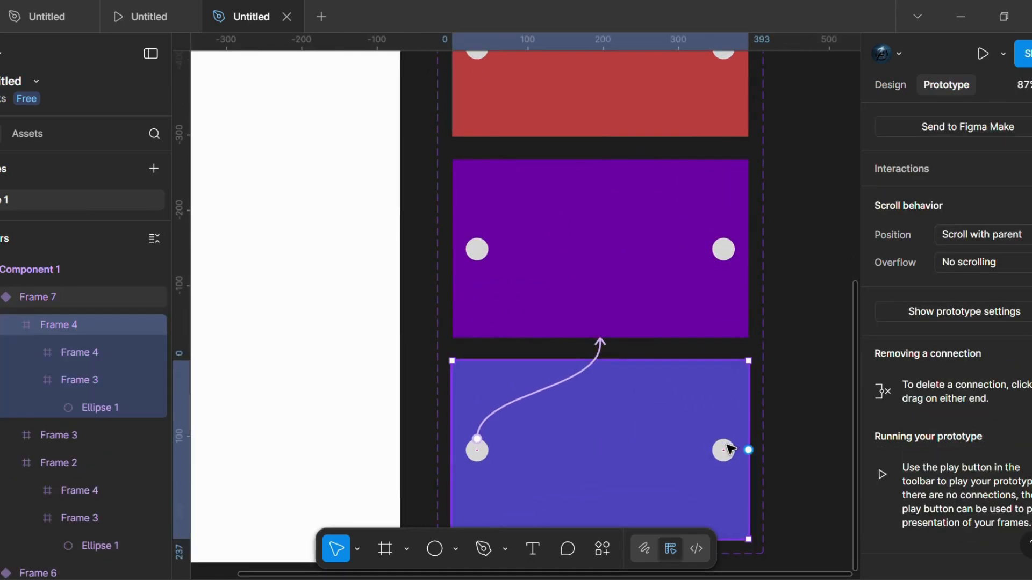
click(729, 448)
drag(724, 439, 722, 93)
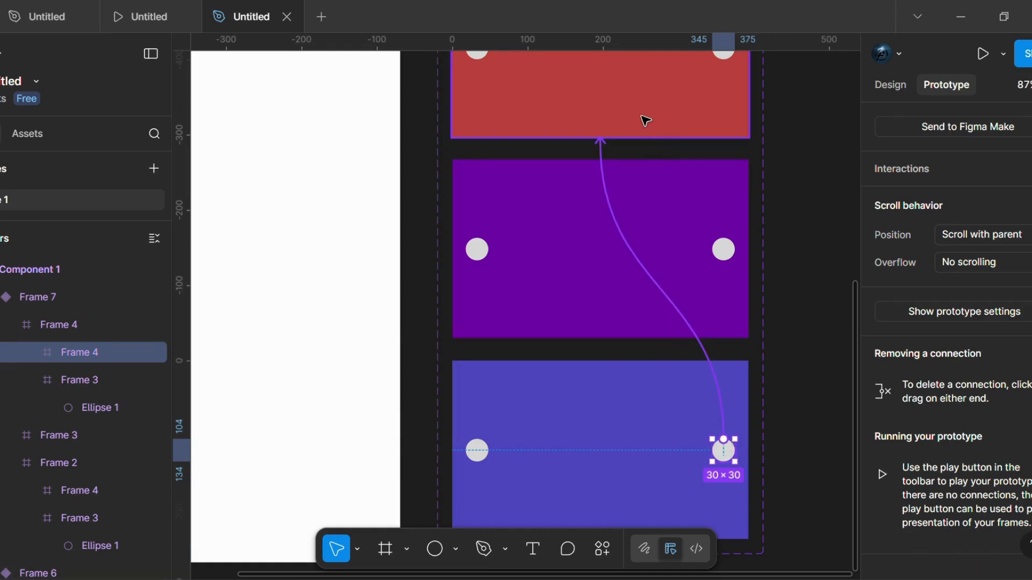
drag(645, 121, 647, 122)
drag(675, 182, 946, 92)
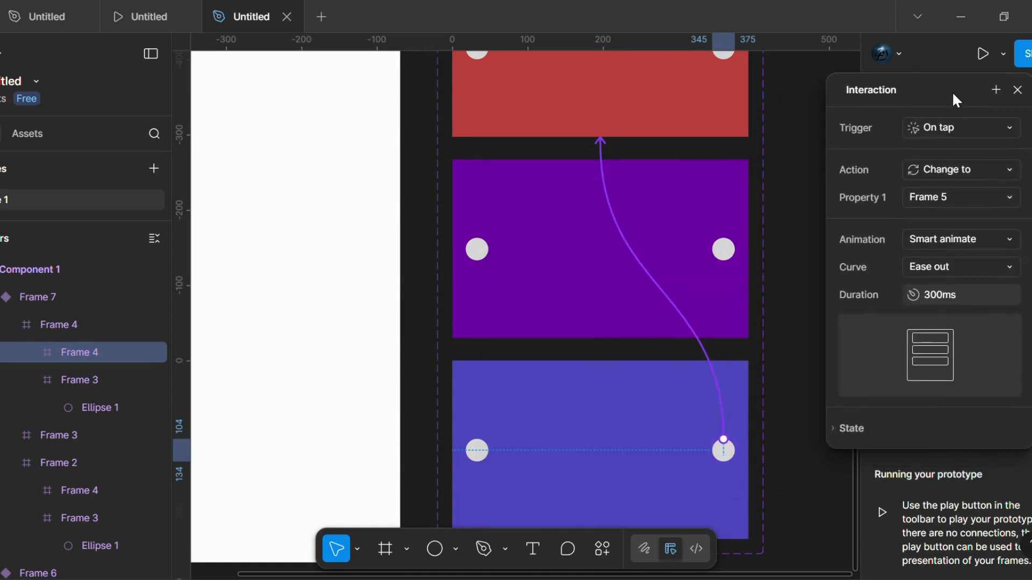
click(786, 329)
Place an instance of the red carousel variant in the iPhone 14 & 15 Pro - 1 frame at X 0, Y 189.
scroll(785, 327, down, 5)
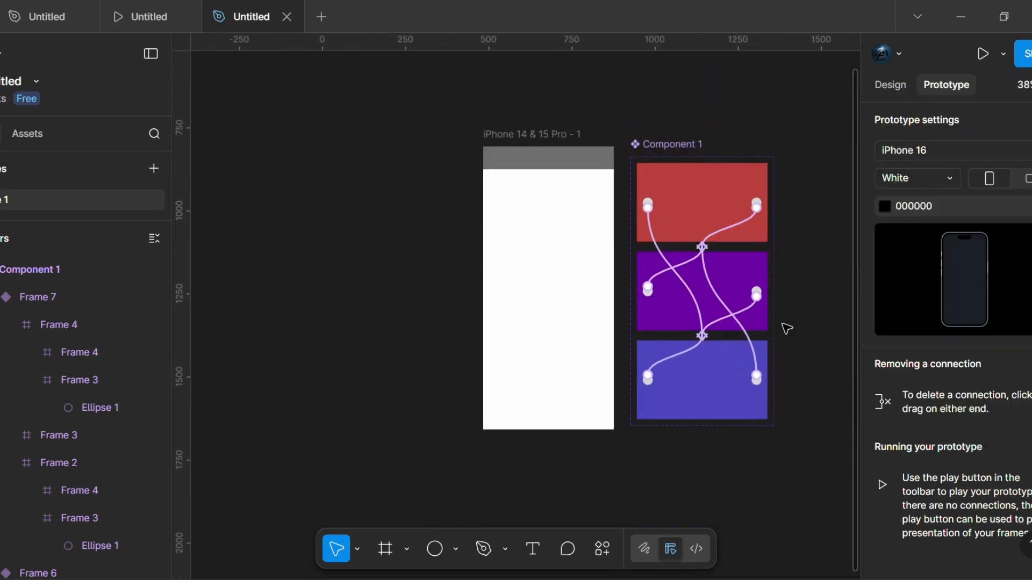
click(690, 184)
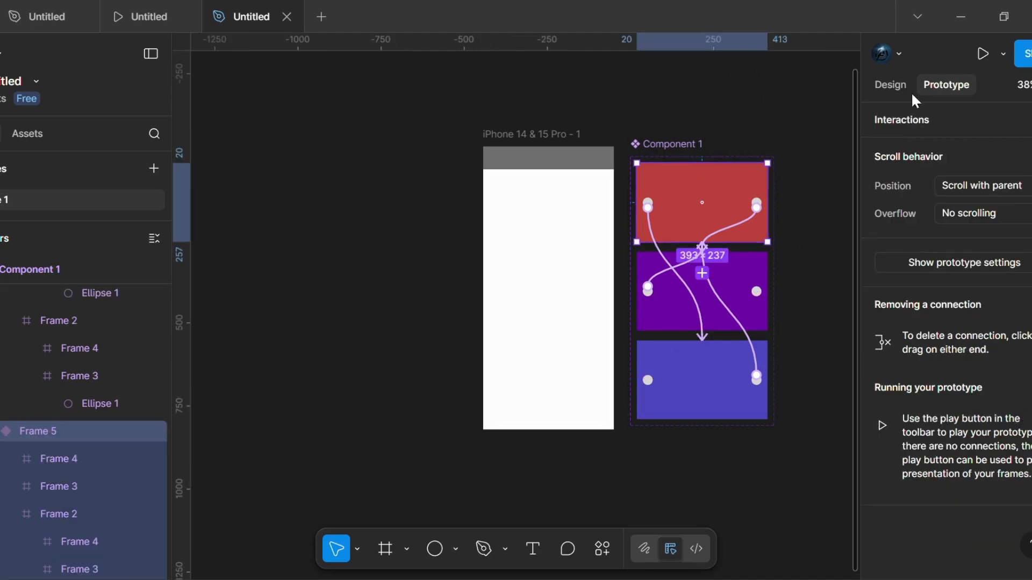
click(889, 86)
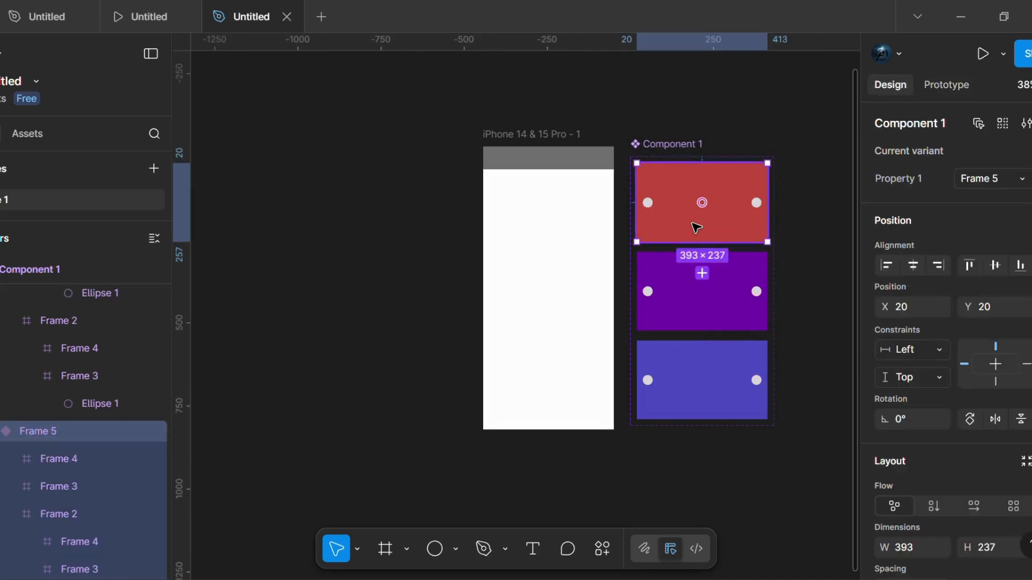
drag(699, 228, 546, 275)
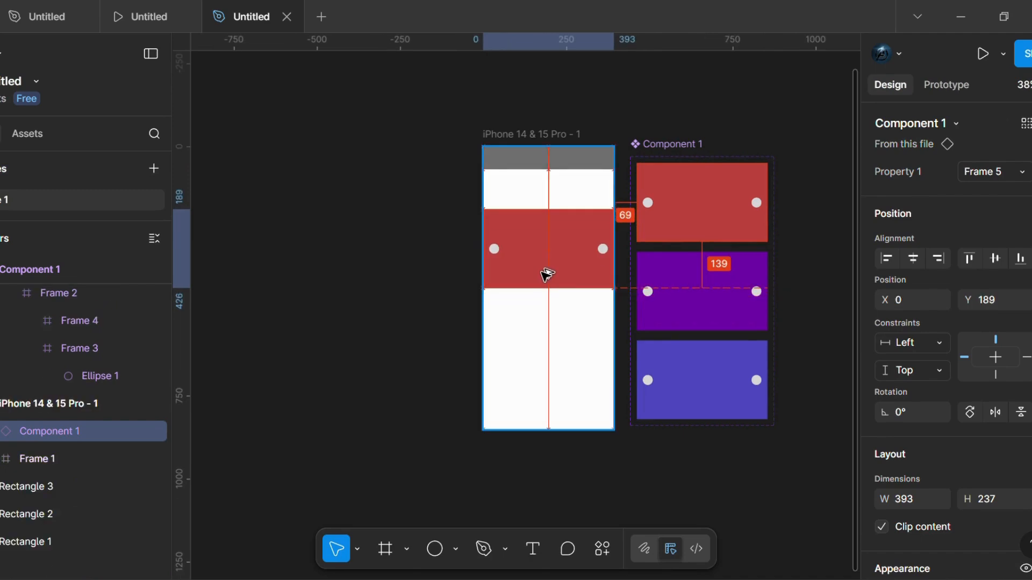
scroll(542, 273, up, 5)
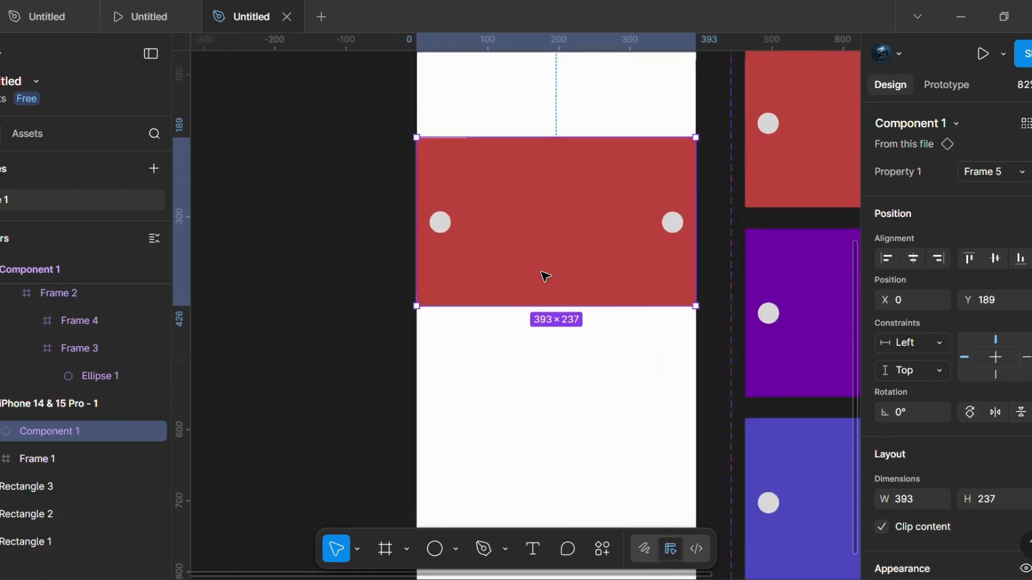
scroll(599, 211, down, 3)
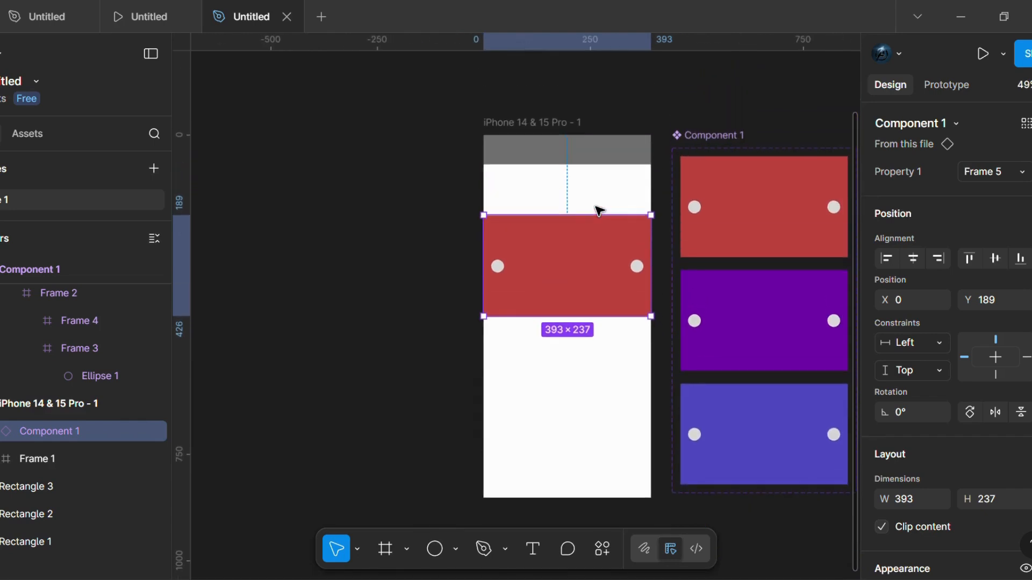
Preview the iPhone frame's prototype and test the carousel, advancing two slides with the right circle and going back one with the left.
click(554, 120)
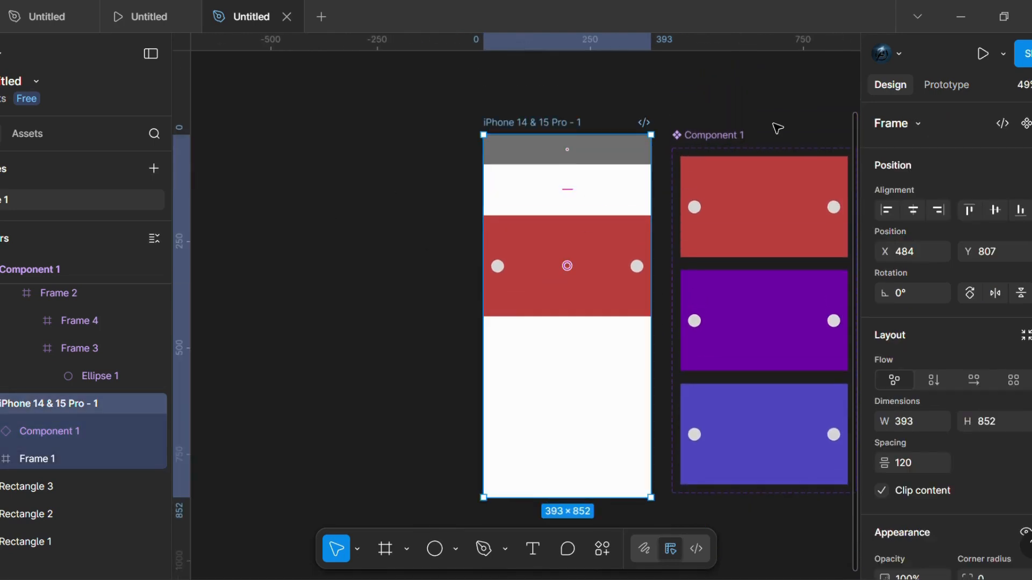
click(983, 56)
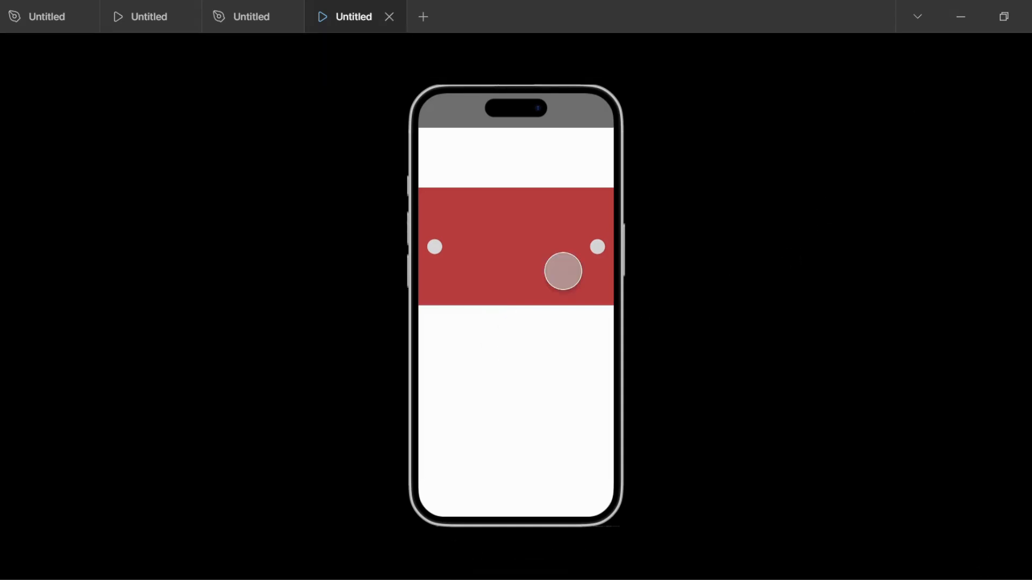
click(596, 248)
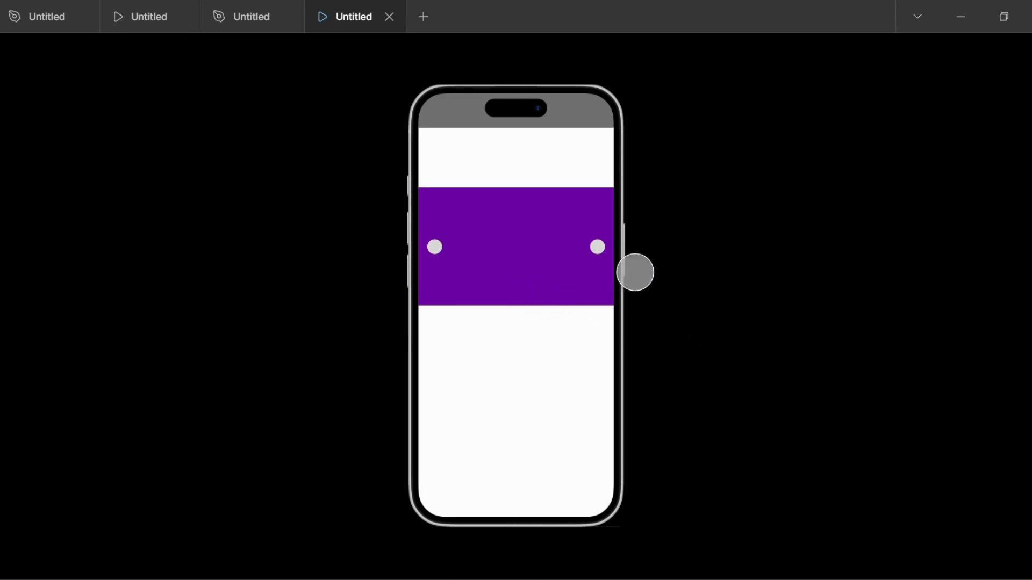
click(599, 245)
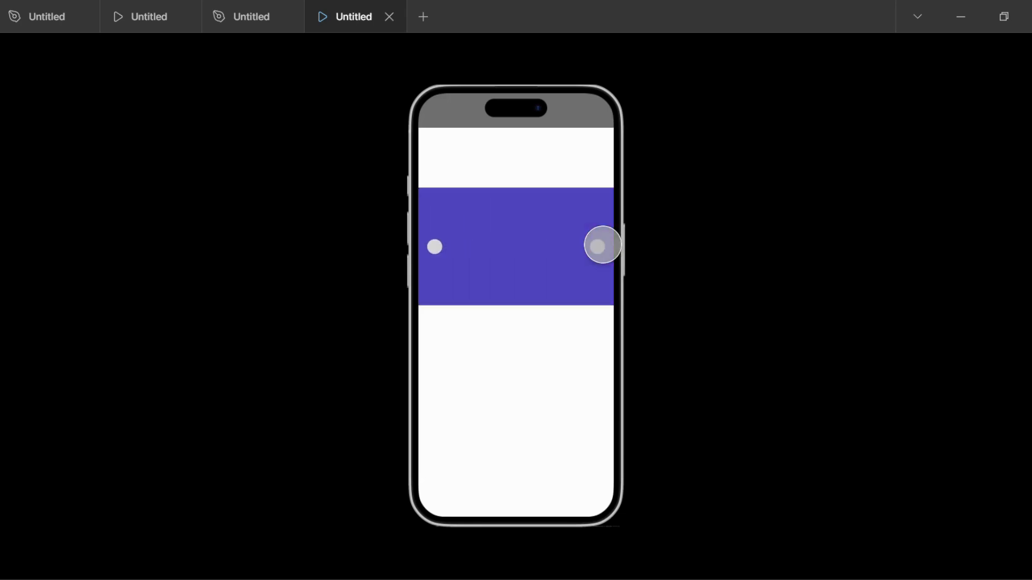
click(433, 246)
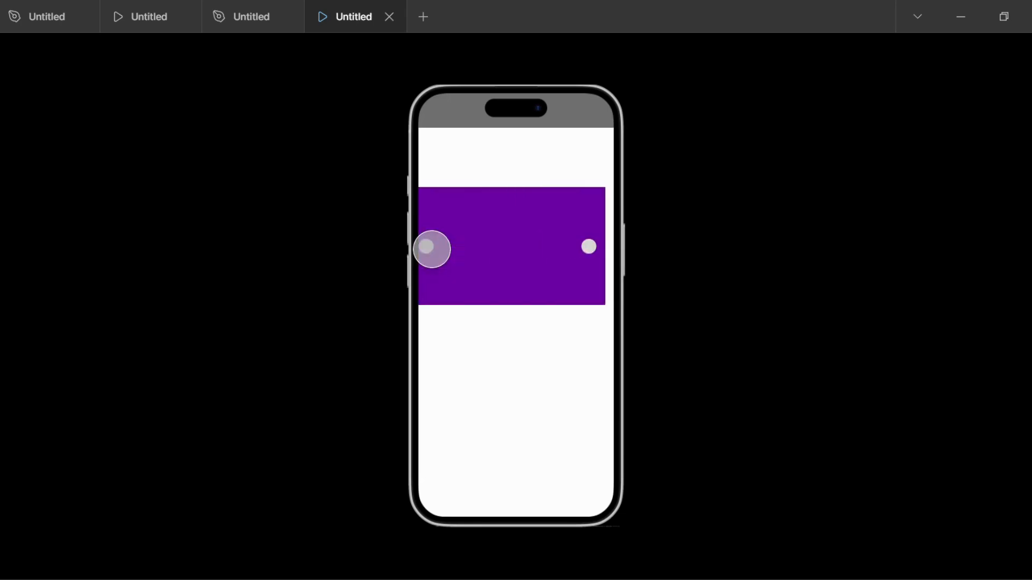